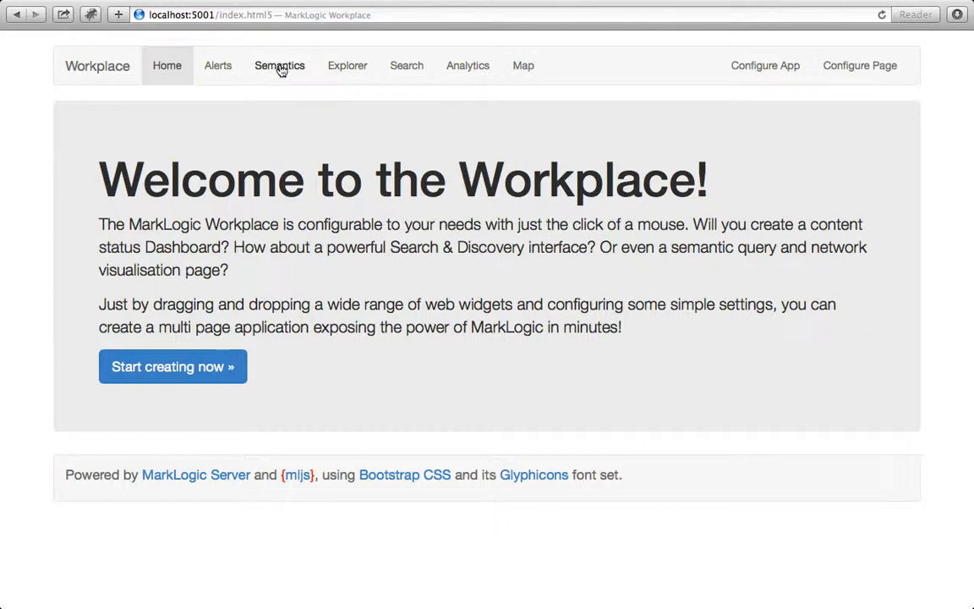
- On the Semantics page, search for persons related to a person by Knows and show the third result's entity facts
click(281, 68)
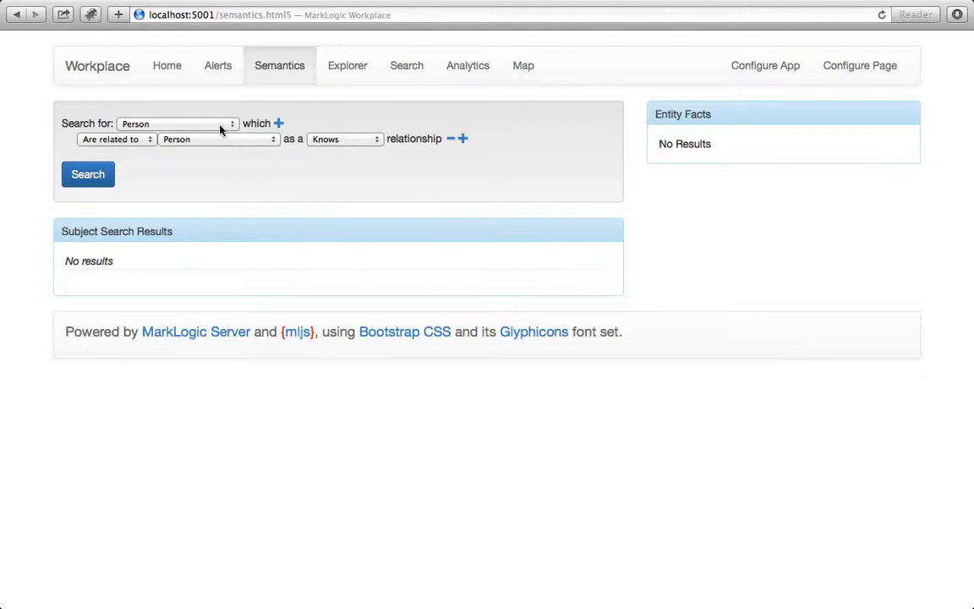
click(187, 129)
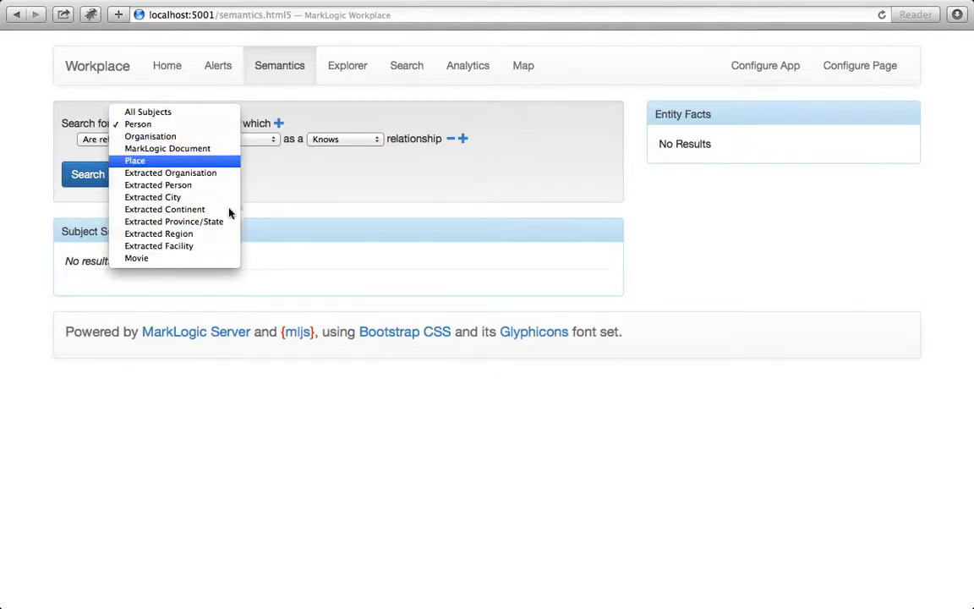
click(278, 186)
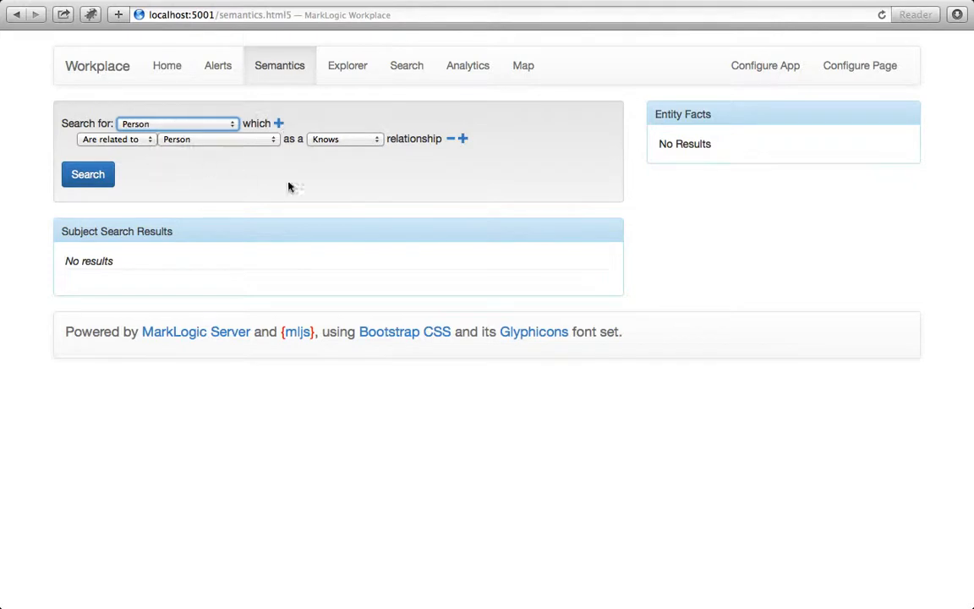
click(87, 178)
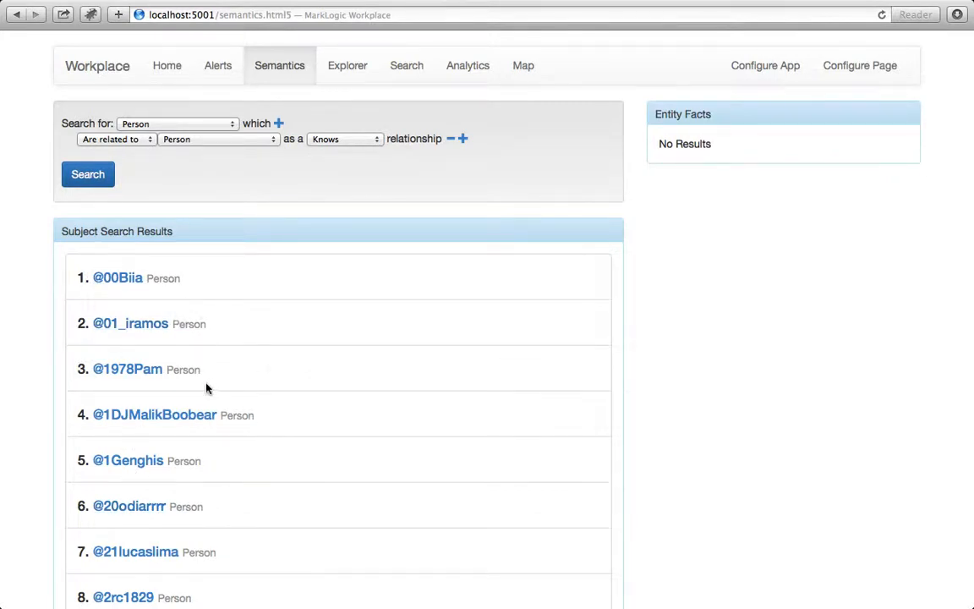
click(121, 372)
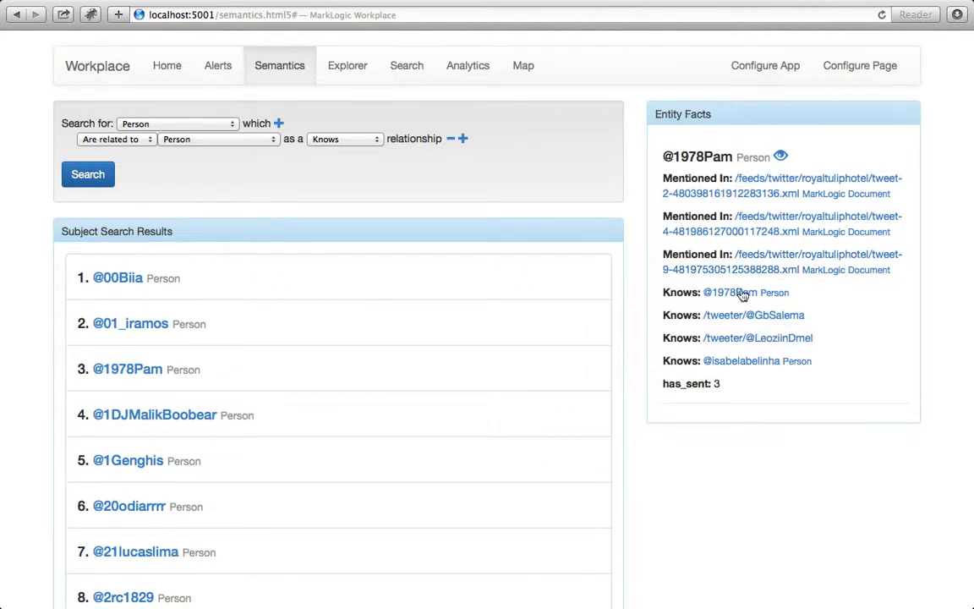
- Explore the selected person as a graph, expanding the first mentioned document, the last known person and that person's first link
click(781, 158)
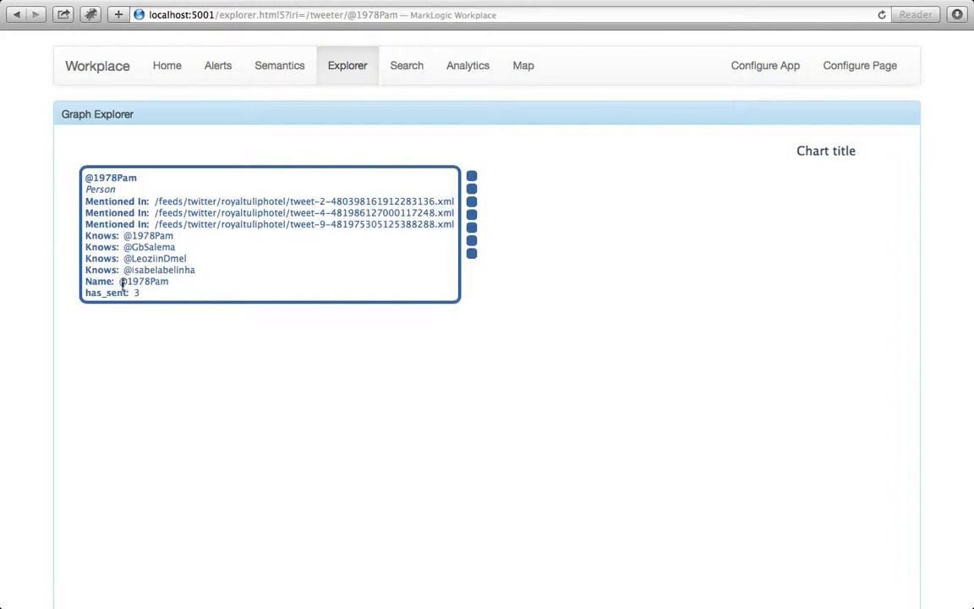
click(476, 182)
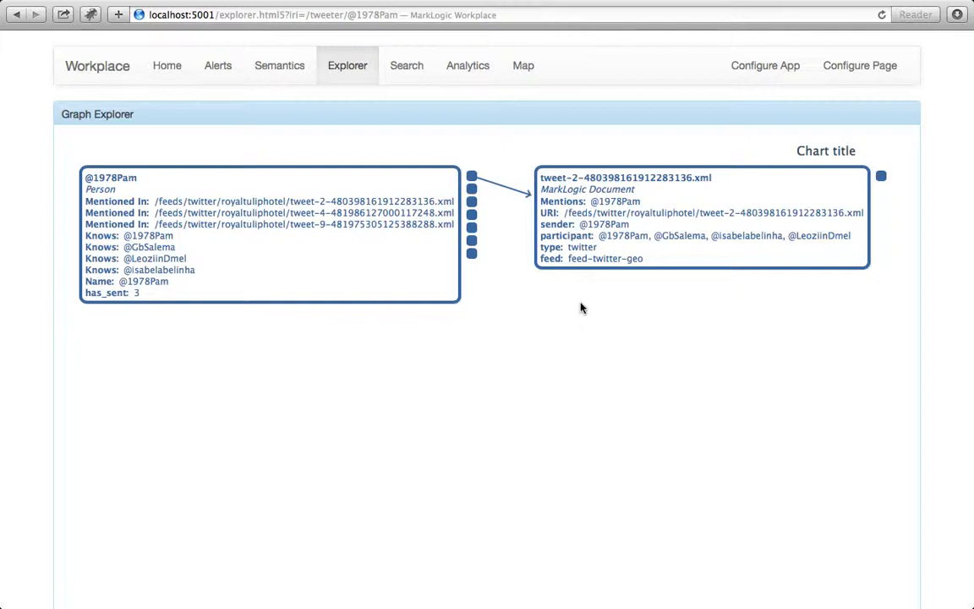
click(471, 254)
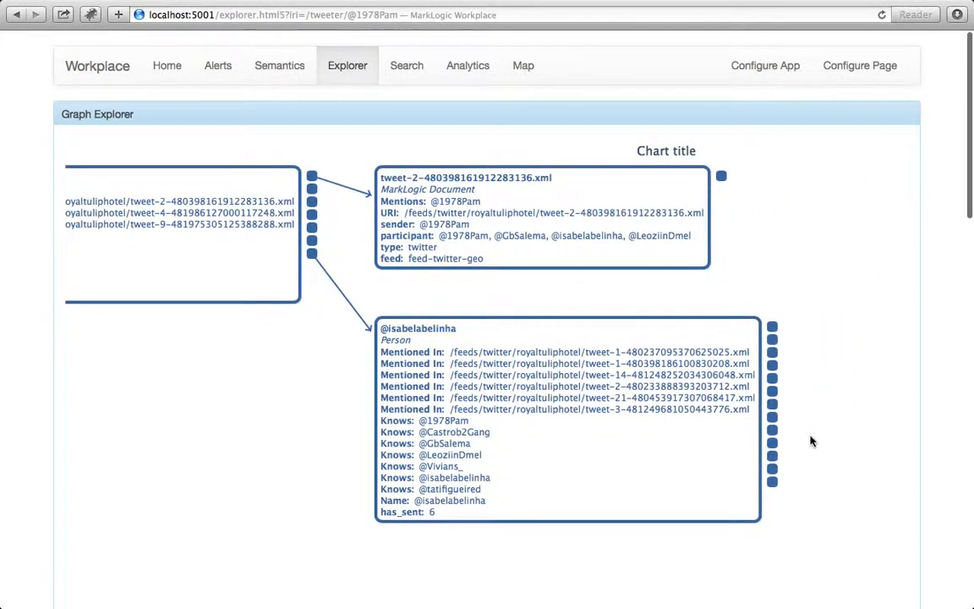
click(772, 326)
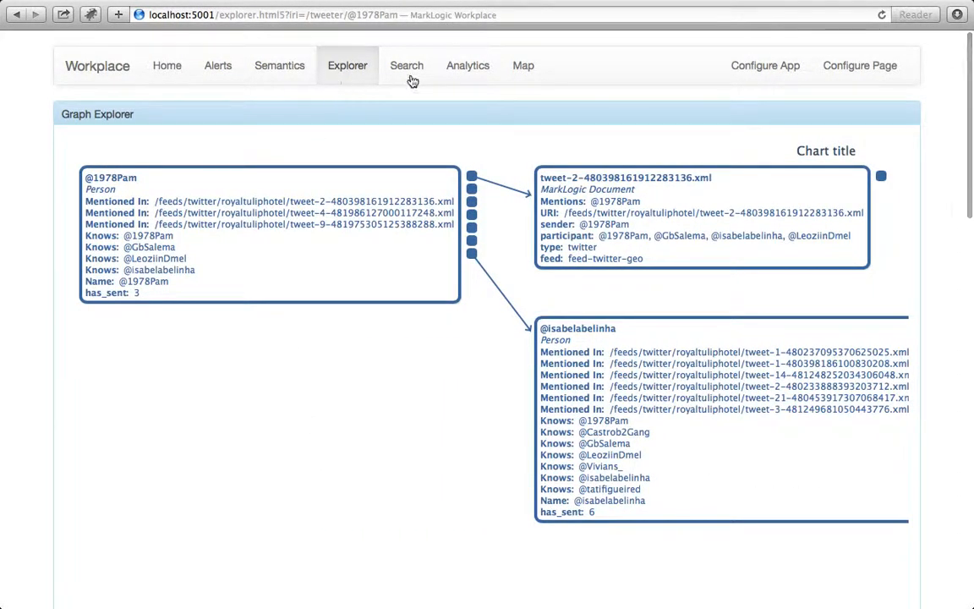
- Delete the Semantics and Explorer pages from the app configuration
click(755, 74)
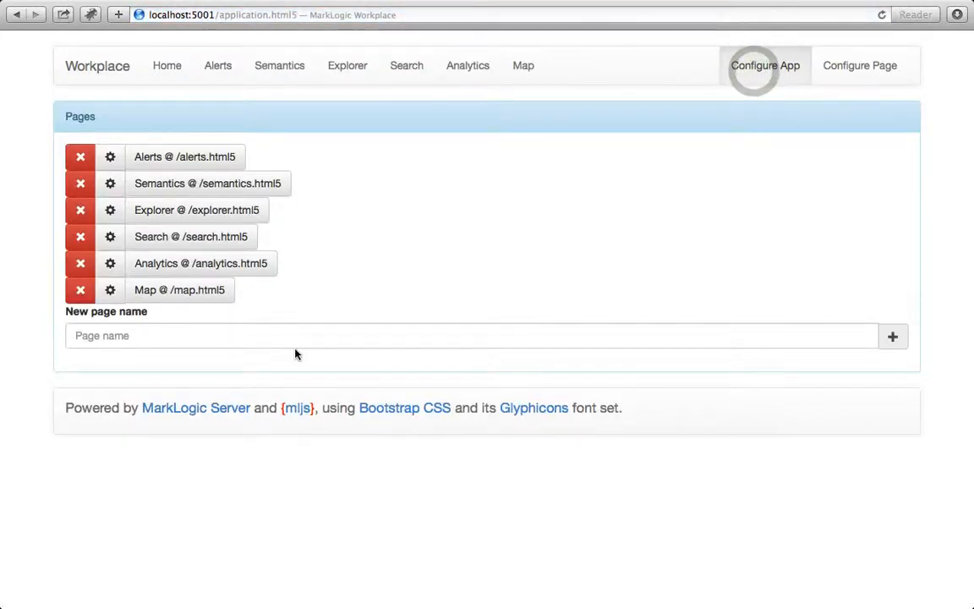
click(78, 185)
click(79, 183)
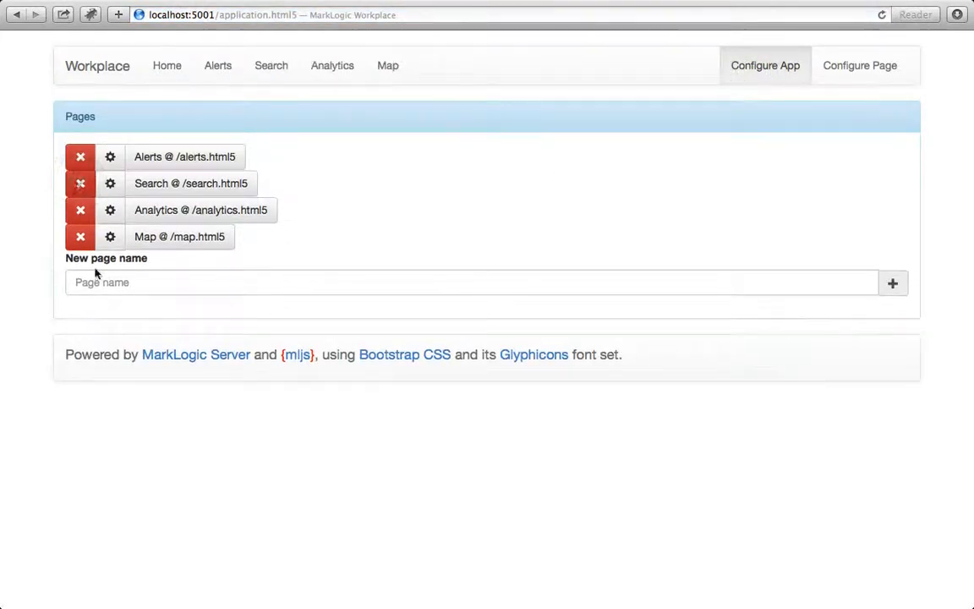
- Add a new page named Semantics to the app's page list
click(124, 284)
text(S)
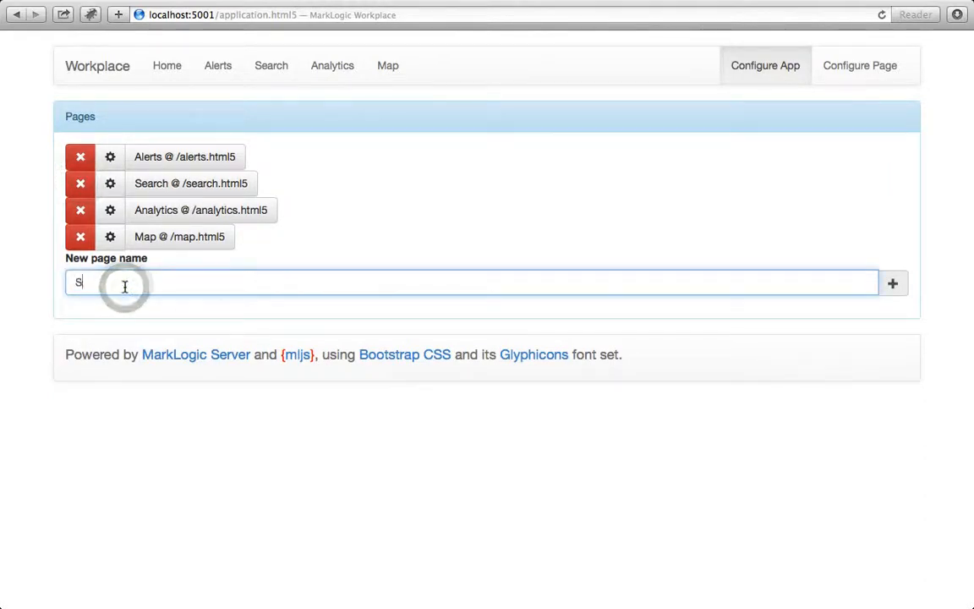
text(emantics)
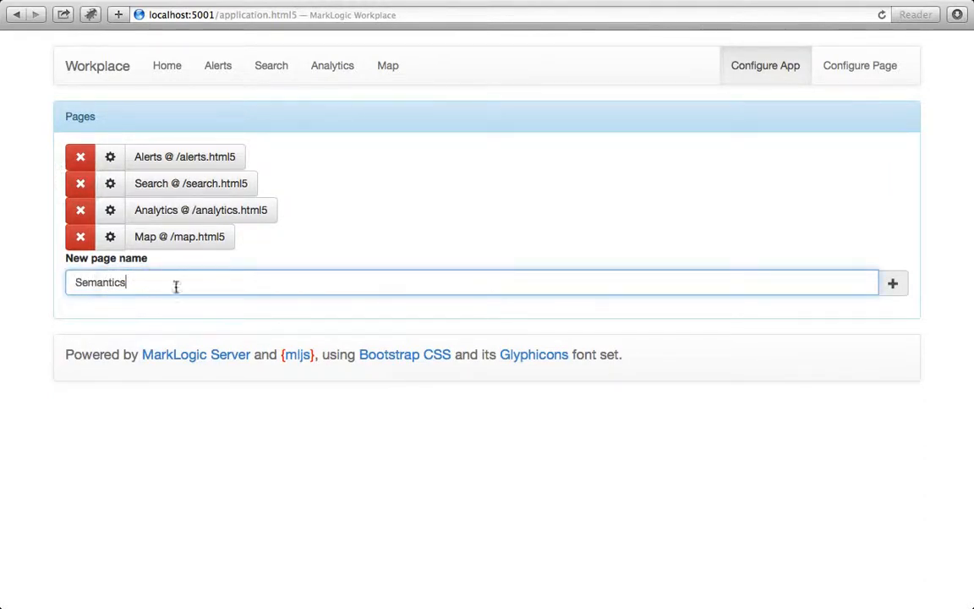
click(892, 283)
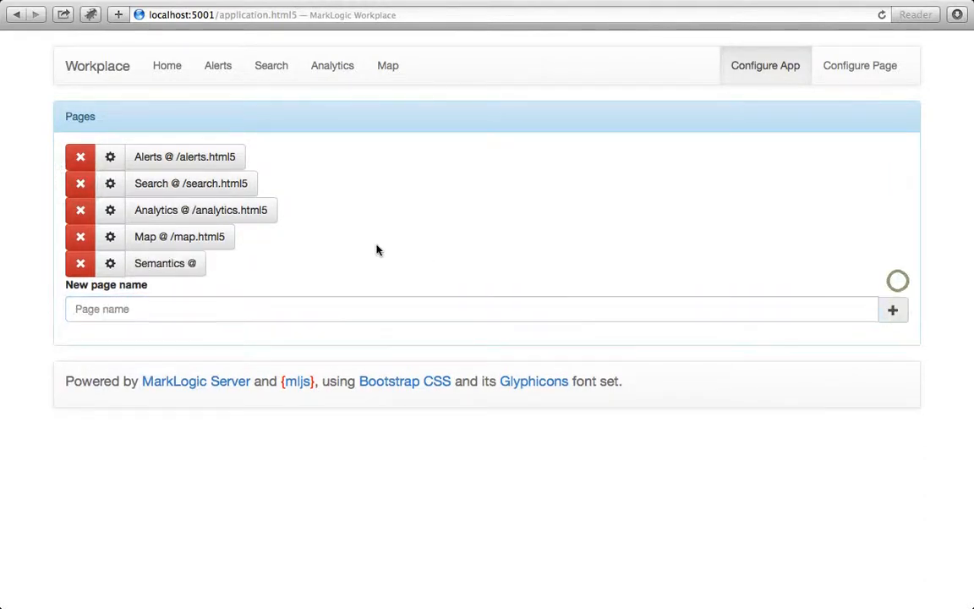
- Set the new Semantics page's URL to /semantics.html5 and its main layout to Thick Thin
click(112, 266)
click(94, 240)
text(/semantics.html5)
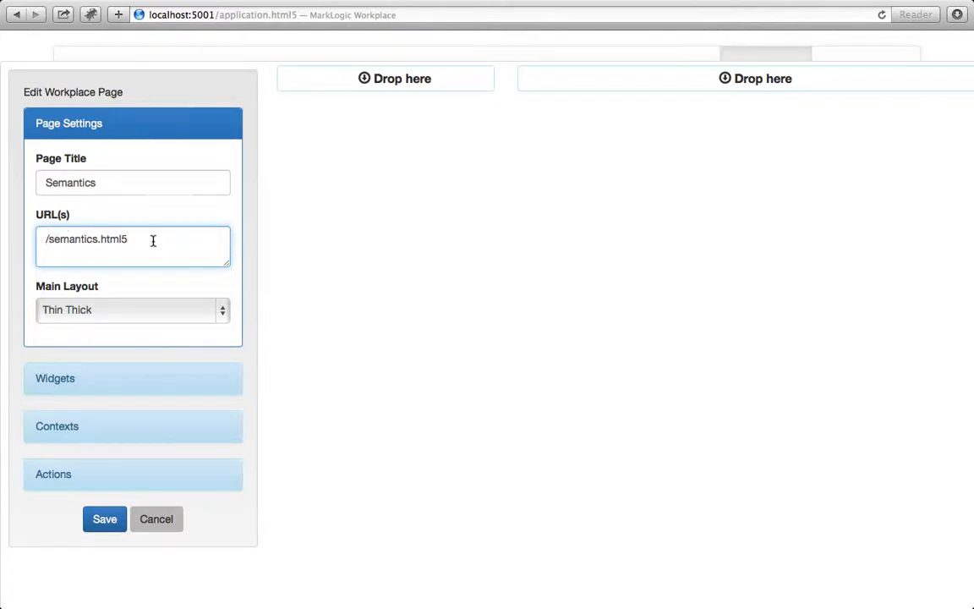
click(118, 314)
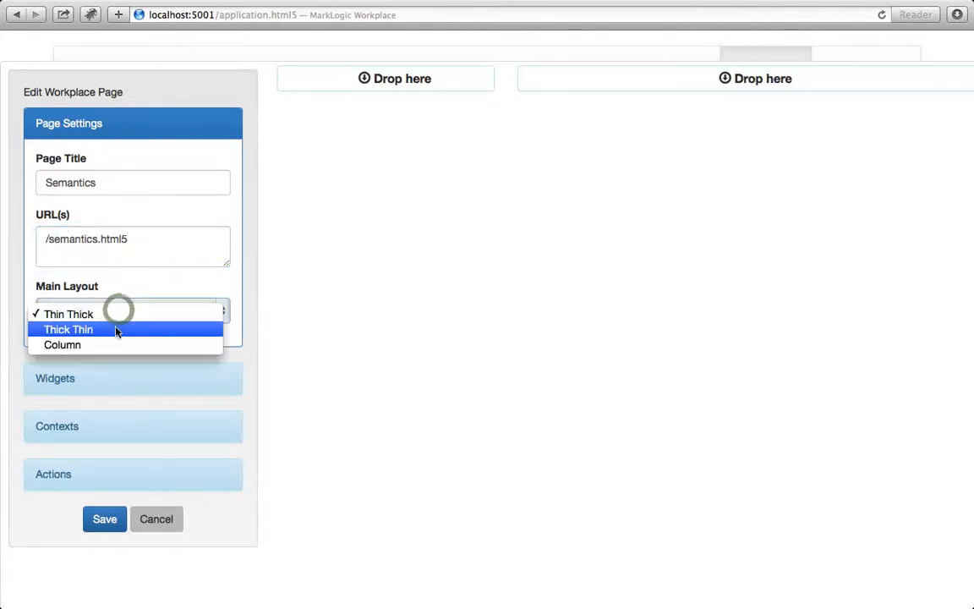
click(118, 327)
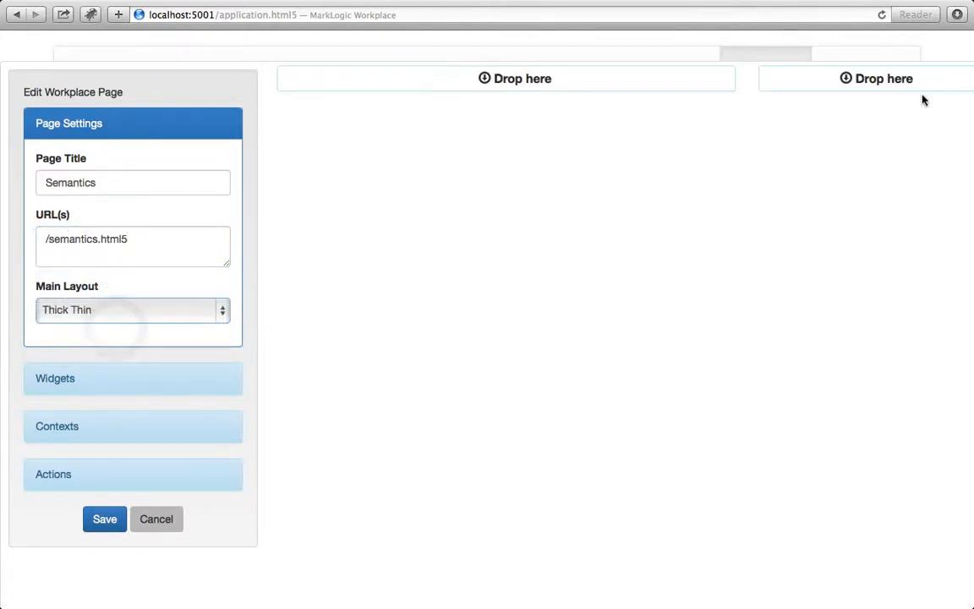
- Add the Semantic Search Bar widget to the page's wide column and enable it
click(118, 387)
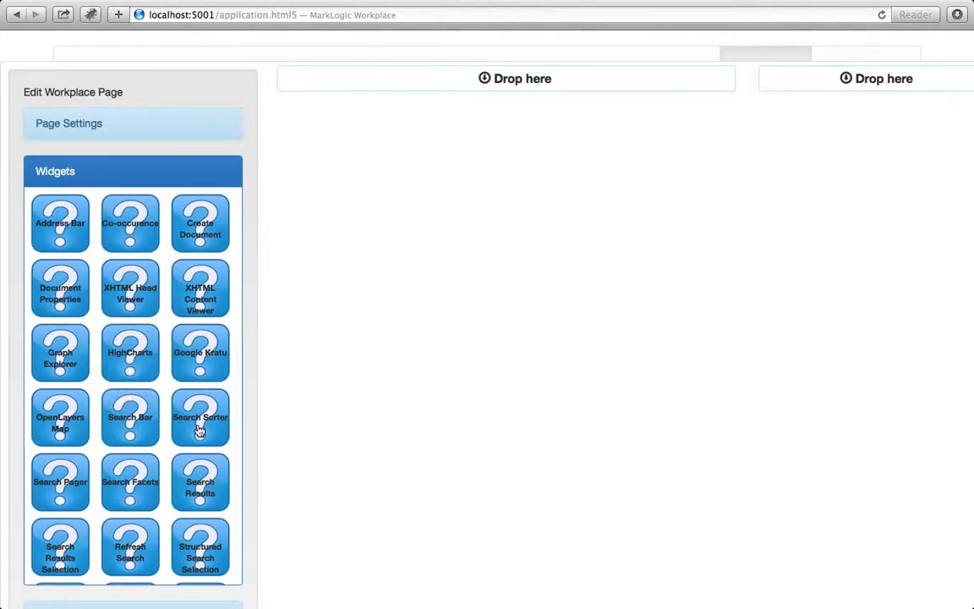
scroll(202, 456, down, 5)
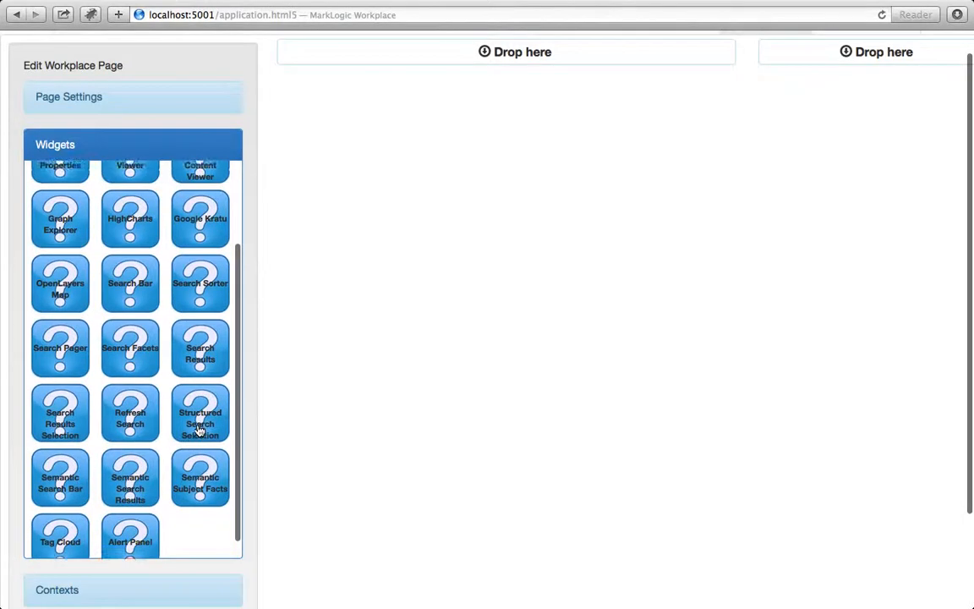
scroll(314, 359, up, 2)
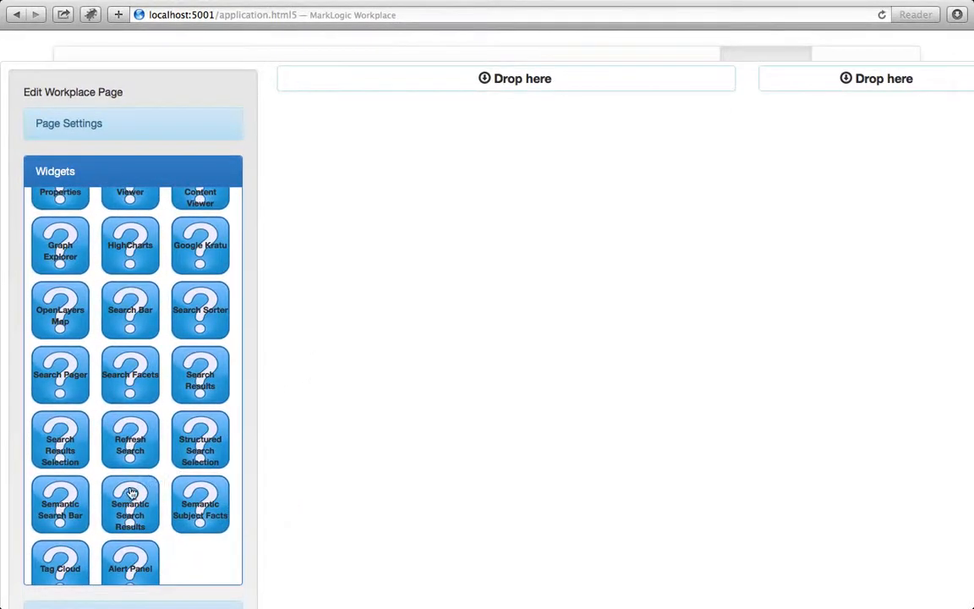
drag(57, 513, 328, 80)
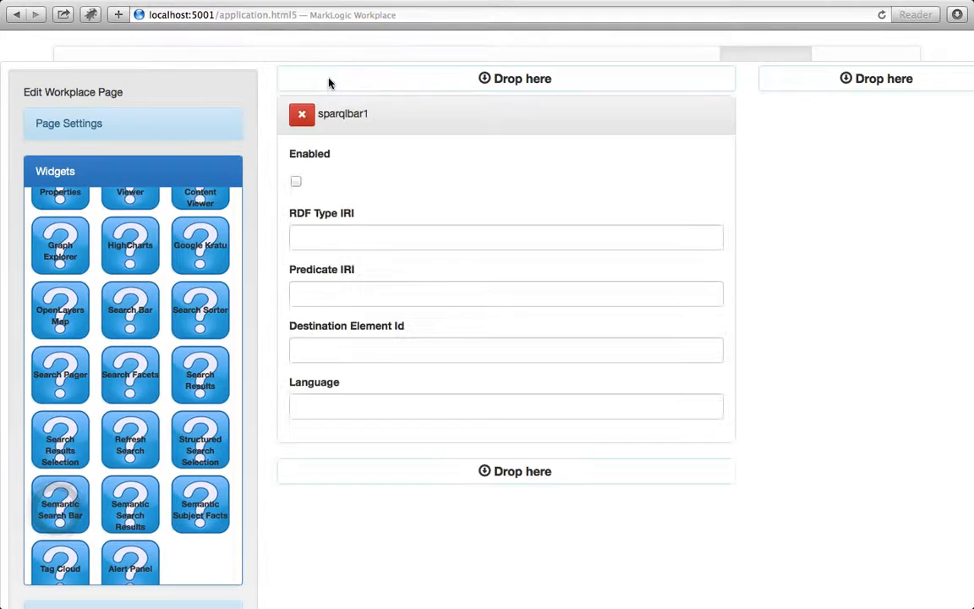
click(296, 182)
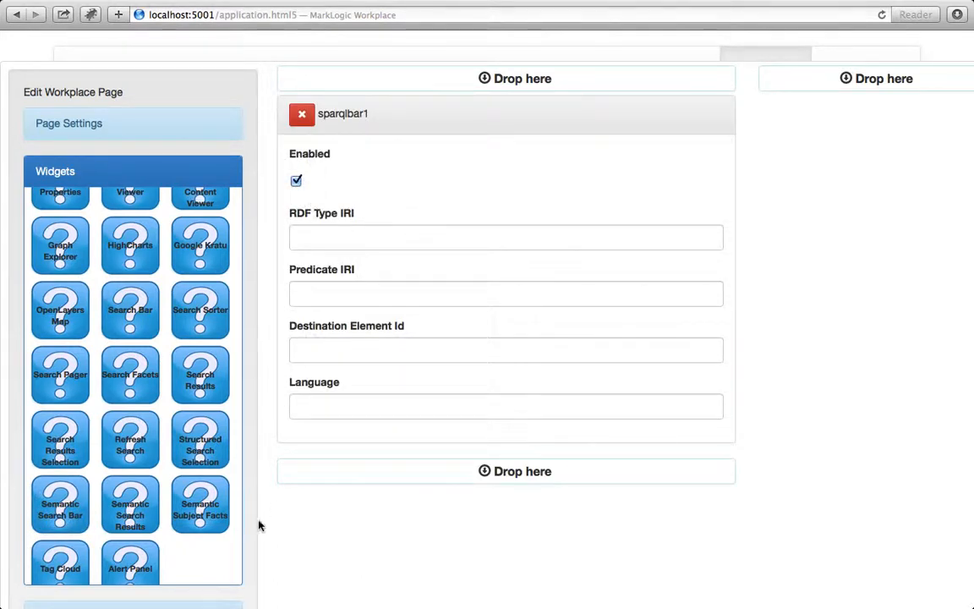
- Add the Semantic Search Results widget below the search bar widget, with its mode set to None
drag(131, 505, 346, 471)
scroll(451, 480, down, 3)
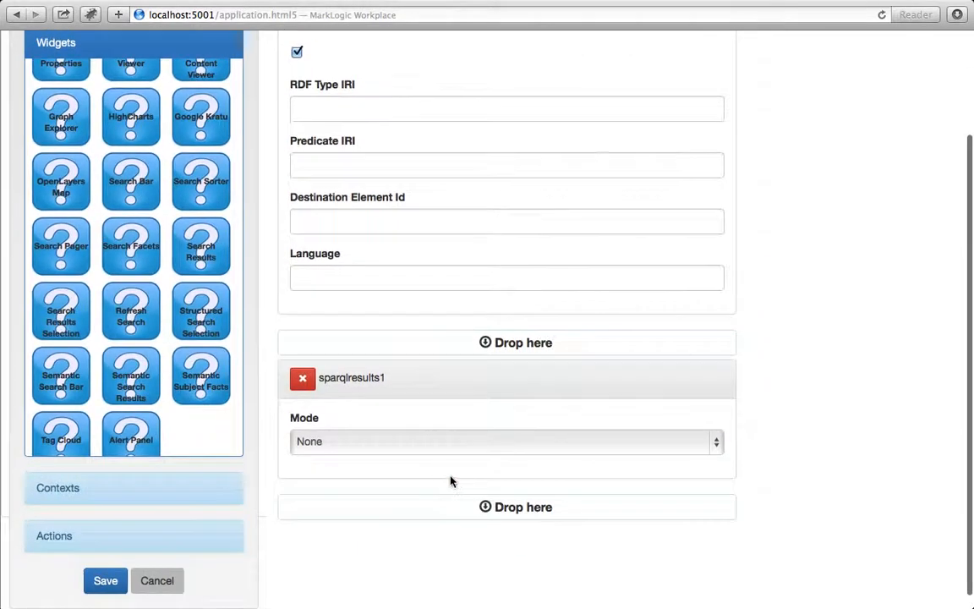
click(423, 448)
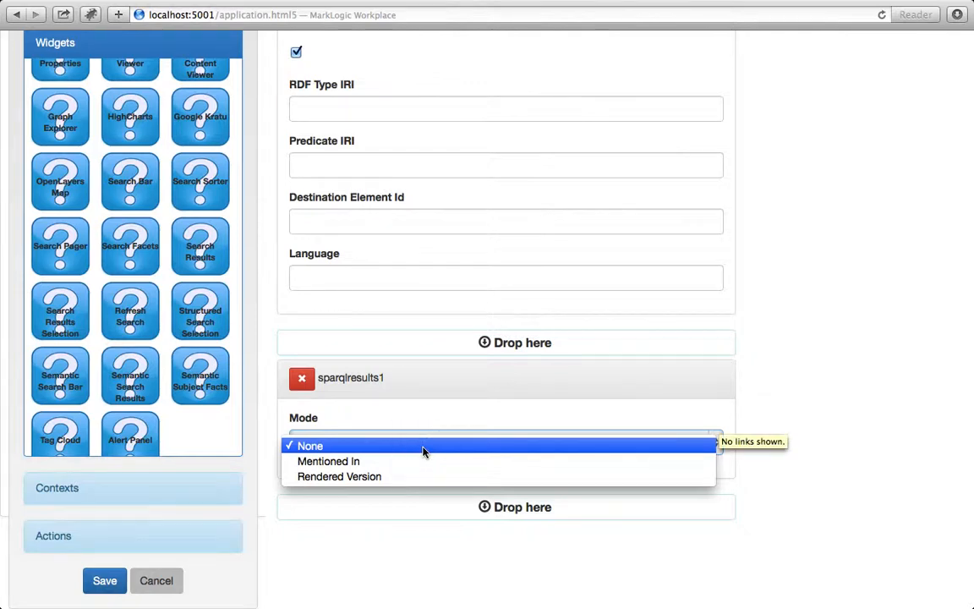
click(422, 448)
click(758, 396)
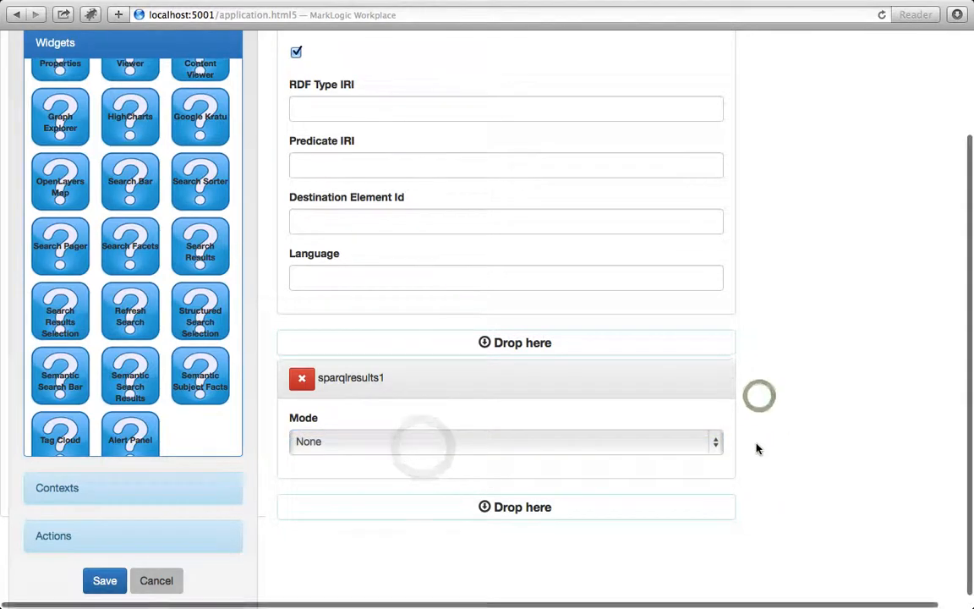
- Add the Semantic Subject Facts widget to the narrow column with the Explorer IRI Handler /explorer.html5?iri=#IRI#
scroll(758, 448, up, 3)
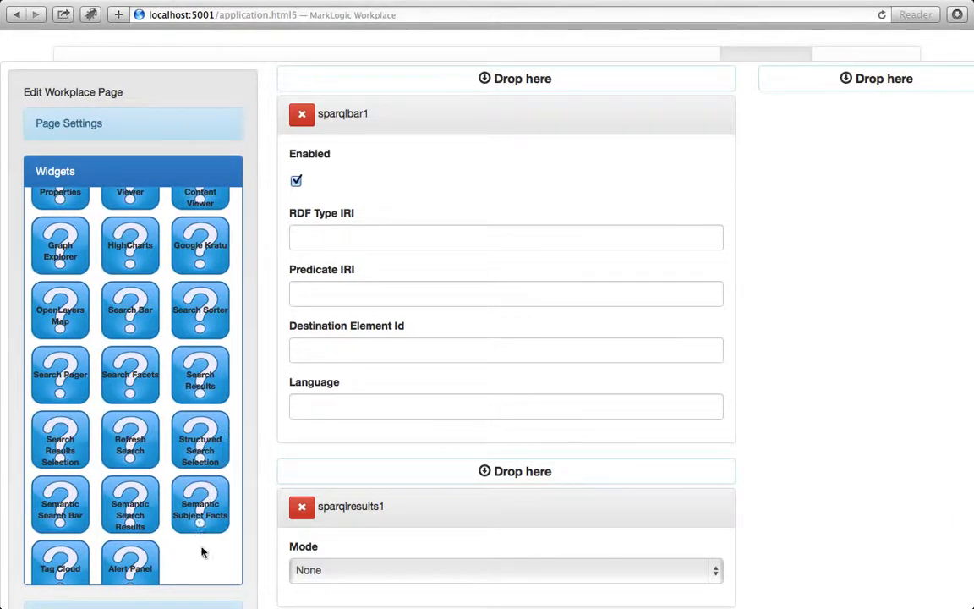
scroll(202, 552, down, 2)
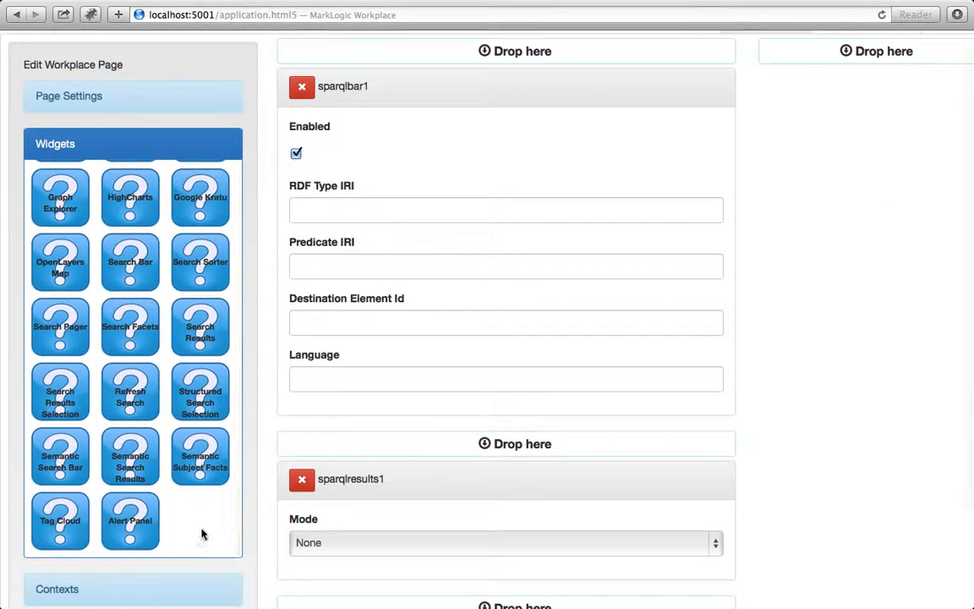
scroll(917, 394, up, 2)
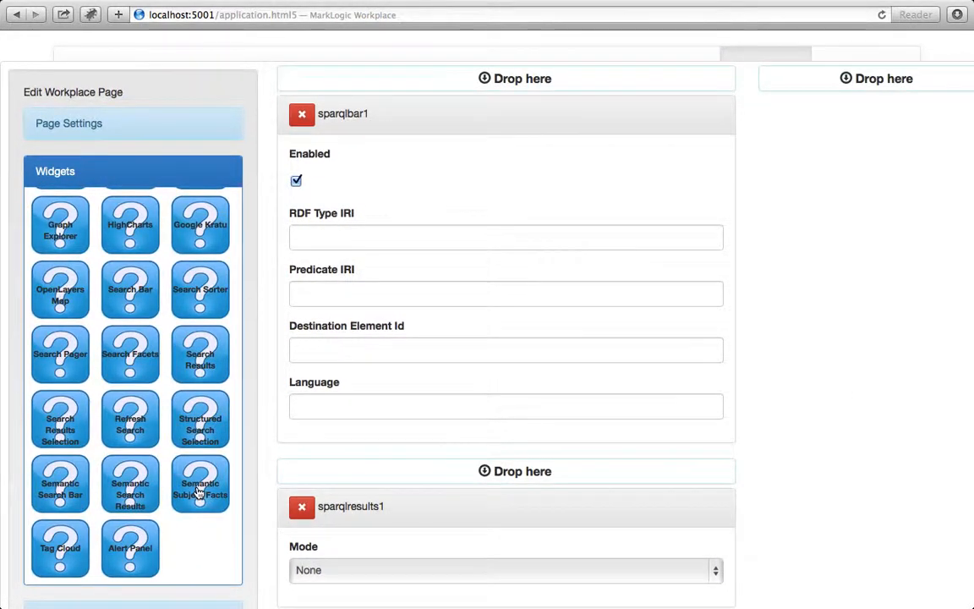
drag(200, 491, 822, 81)
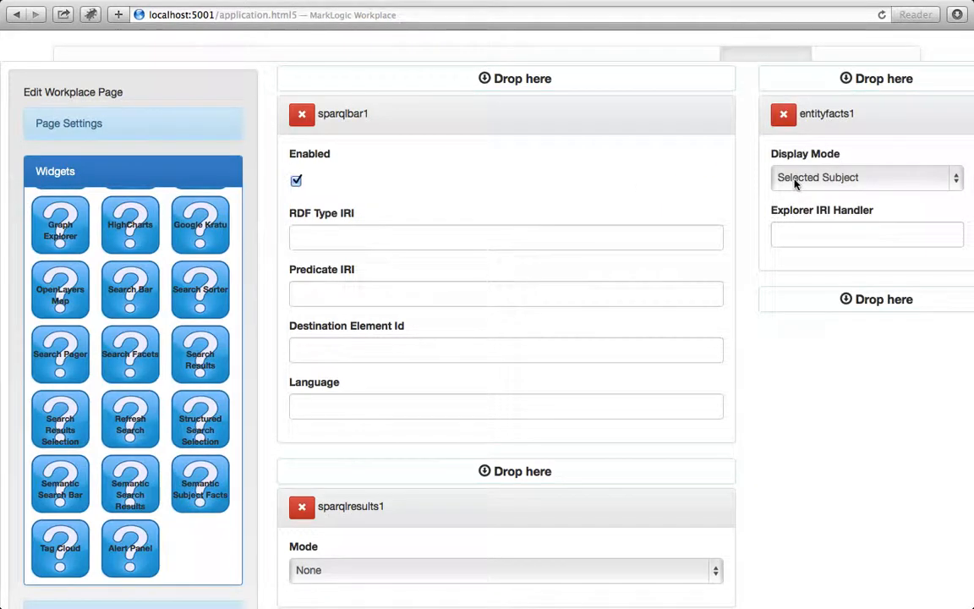
click(803, 234)
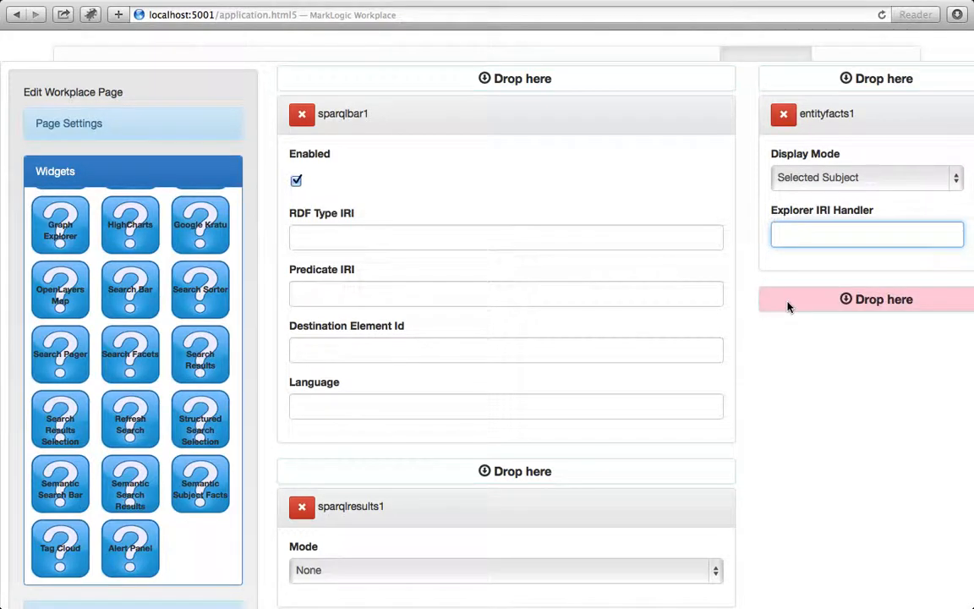
text(/explorer.html5?iri=#IRI#)
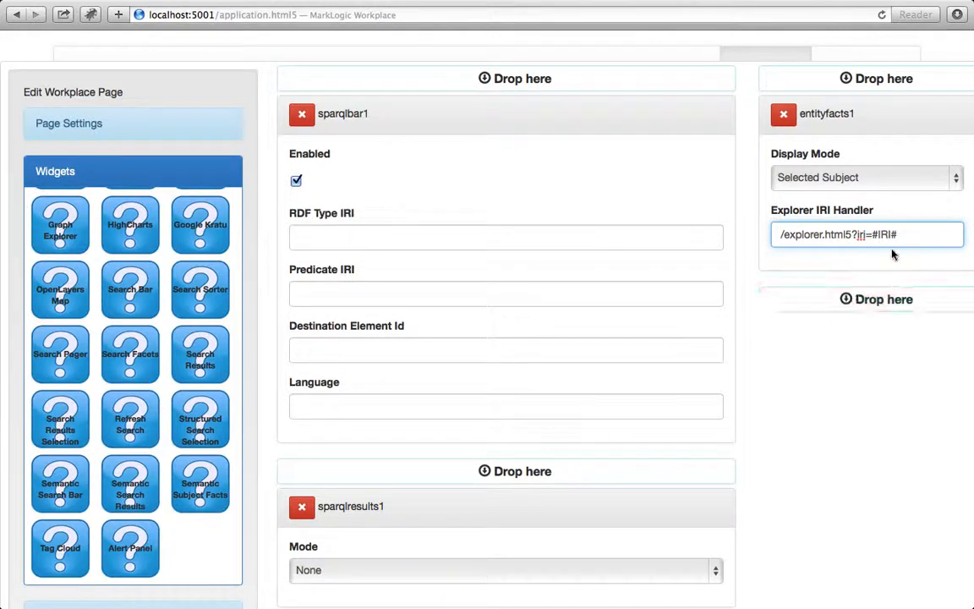
drag(872, 235, 906, 236)
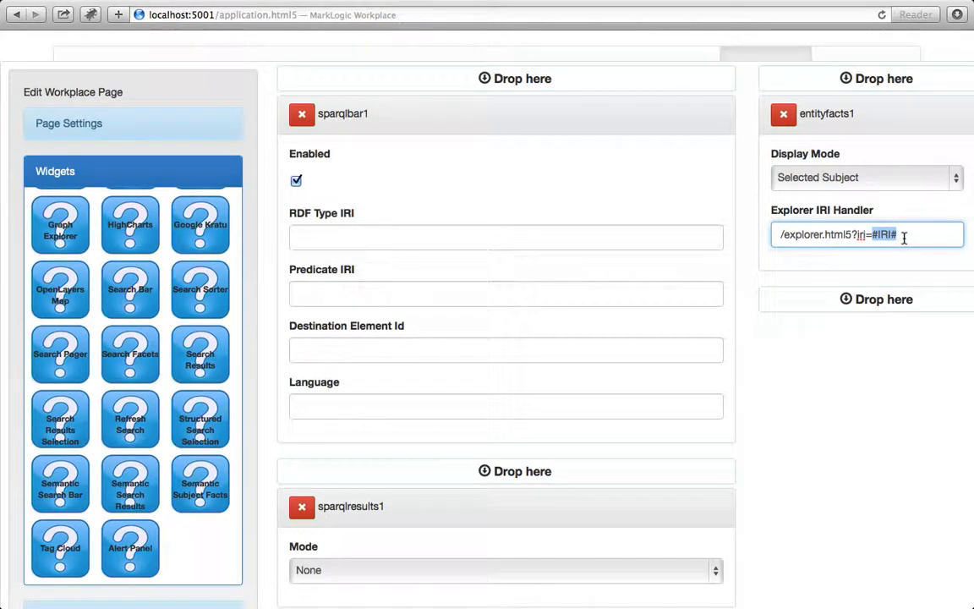
double_click(857, 235)
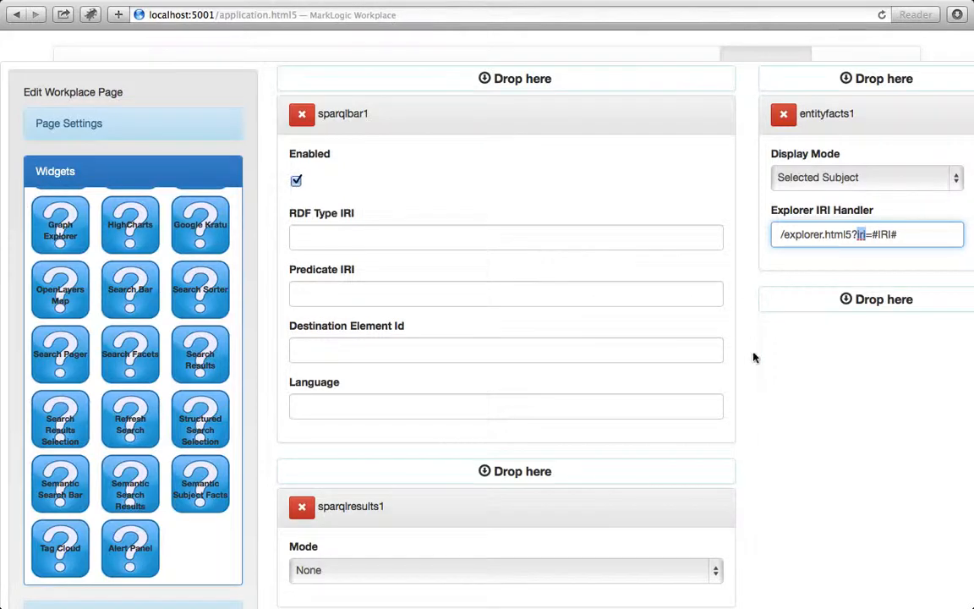
- Add a Semantic Context to the Semantics page and register the sparqlbar1, sparqlresults1 and entityfacts1 widgets with it
scroll(755, 346, down, 3)
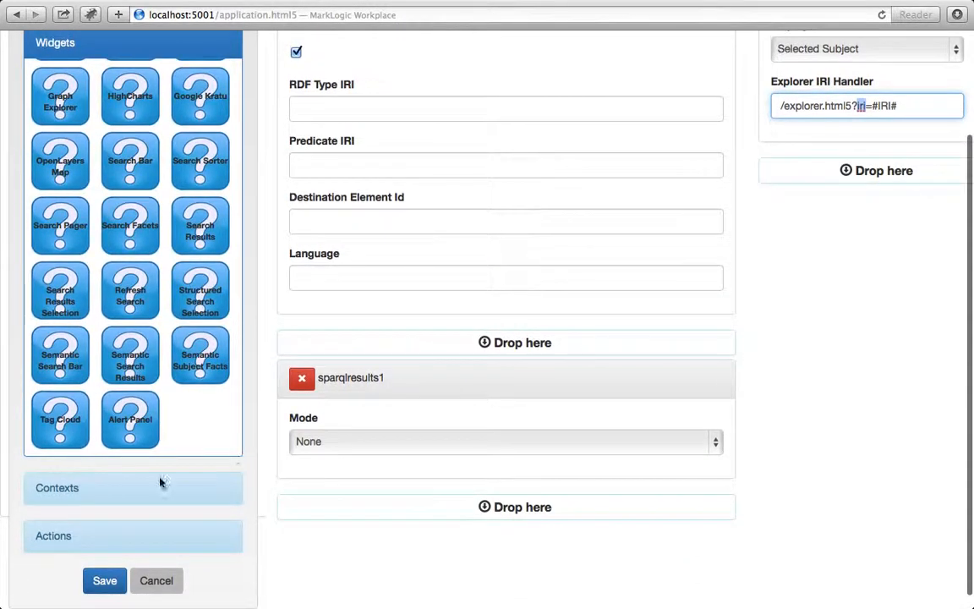
click(85, 490)
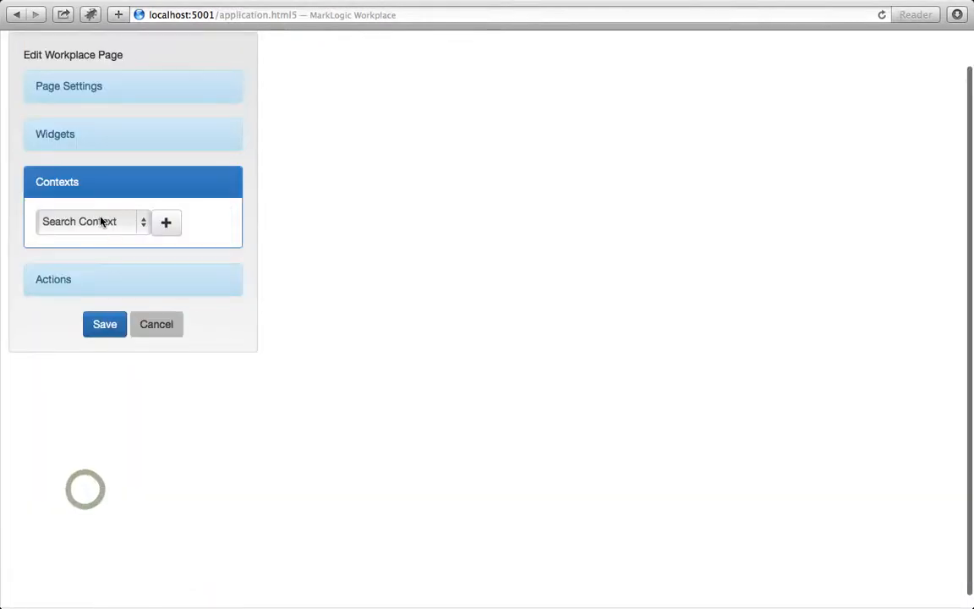
click(102, 222)
click(105, 241)
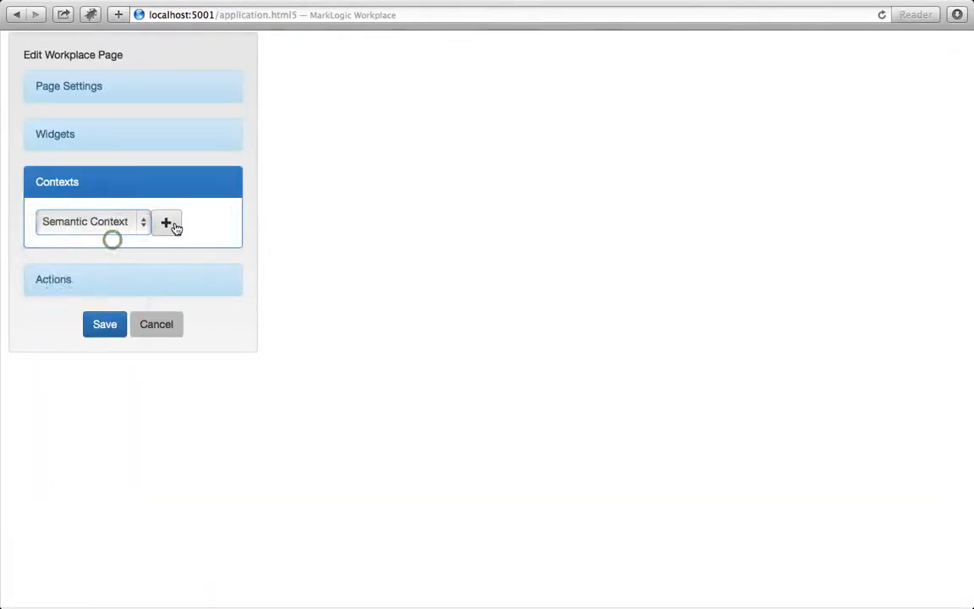
click(173, 225)
click(119, 224)
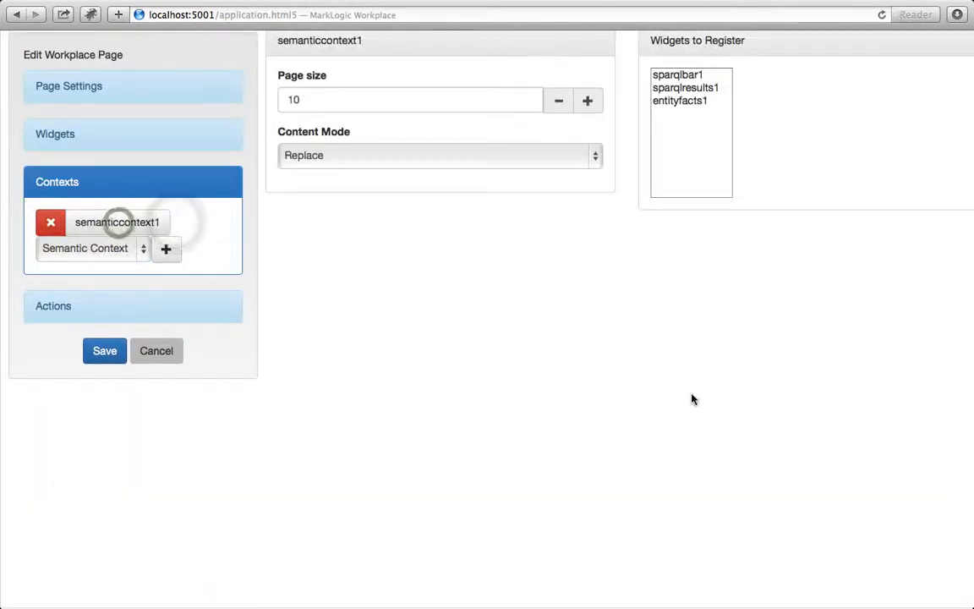
drag(683, 111, 681, 144)
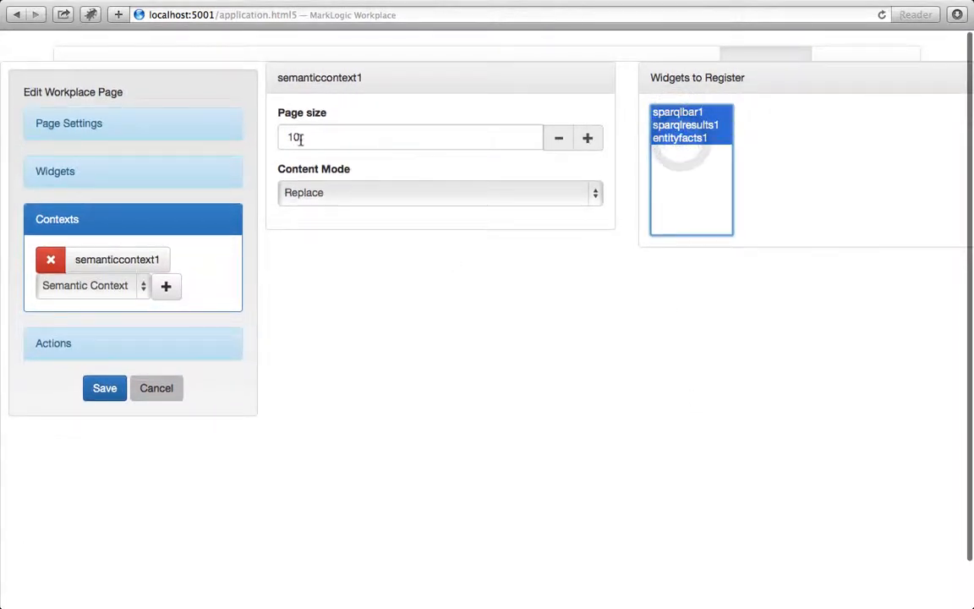
- Choose Replace as the semantic context's content mode and save the Semantics page
click(348, 192)
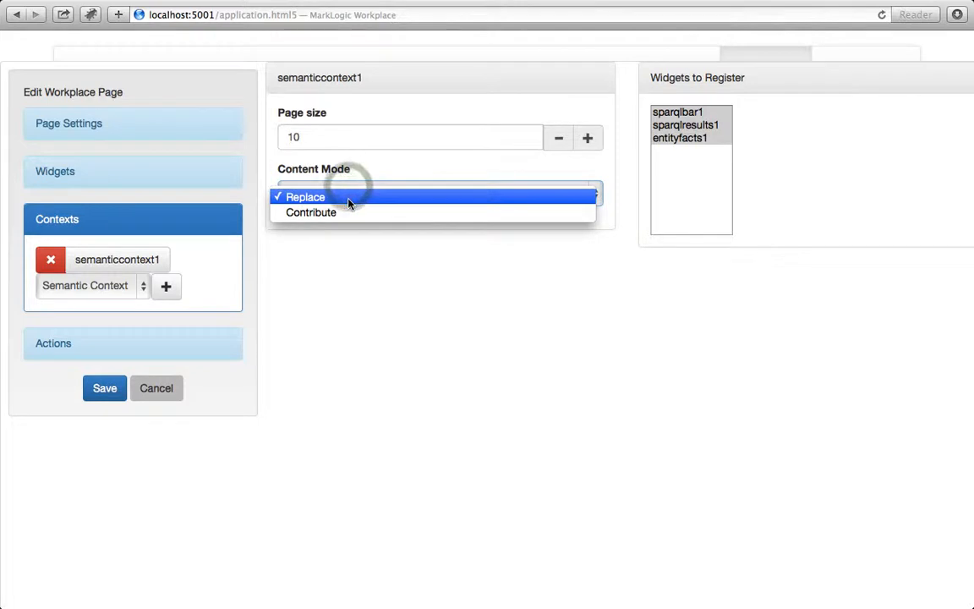
click(348, 194)
click(350, 324)
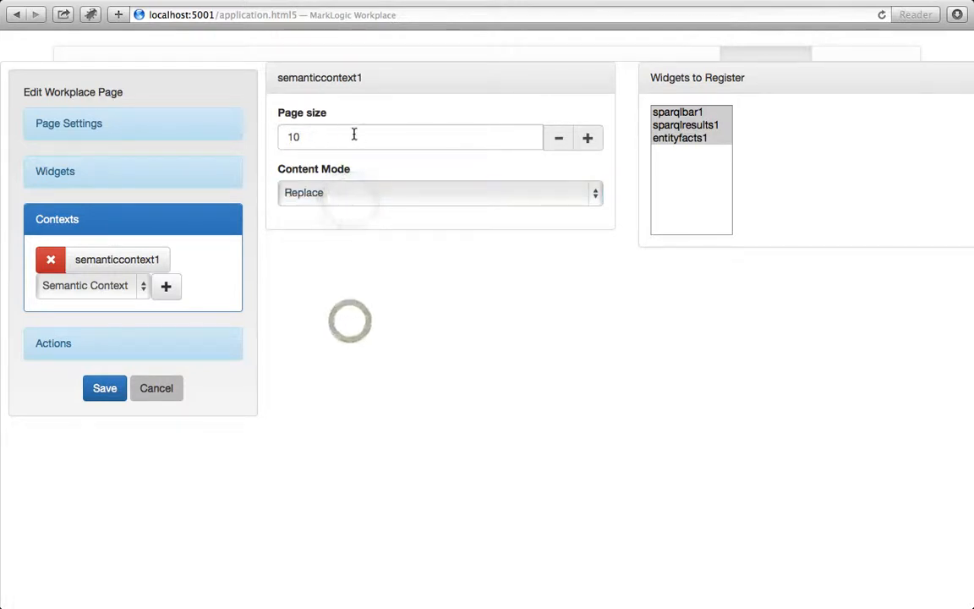
click(104, 389)
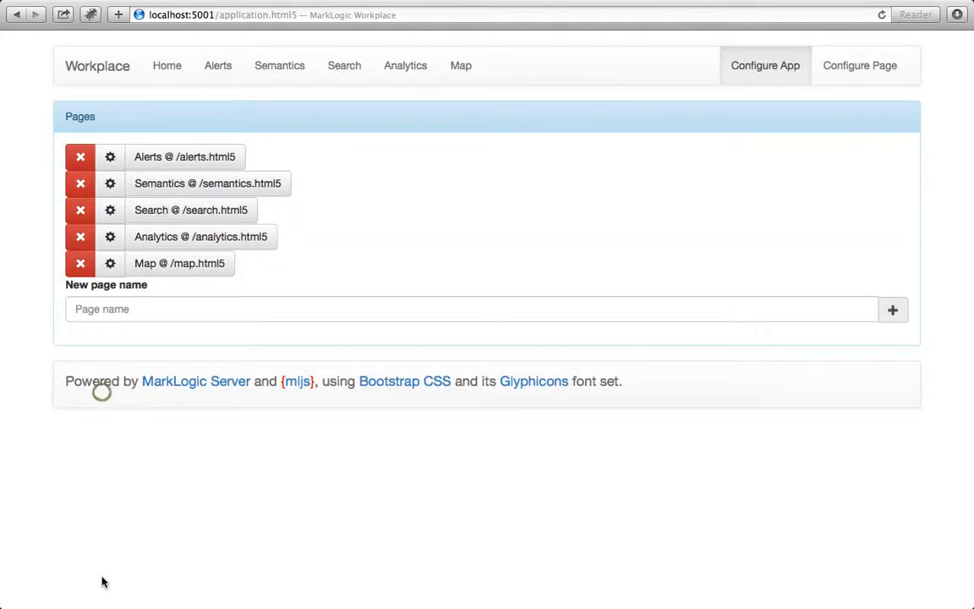
- Create a new page named Explorer and set its URL to /explorer.html5
click(117, 307)
text(Explorer)
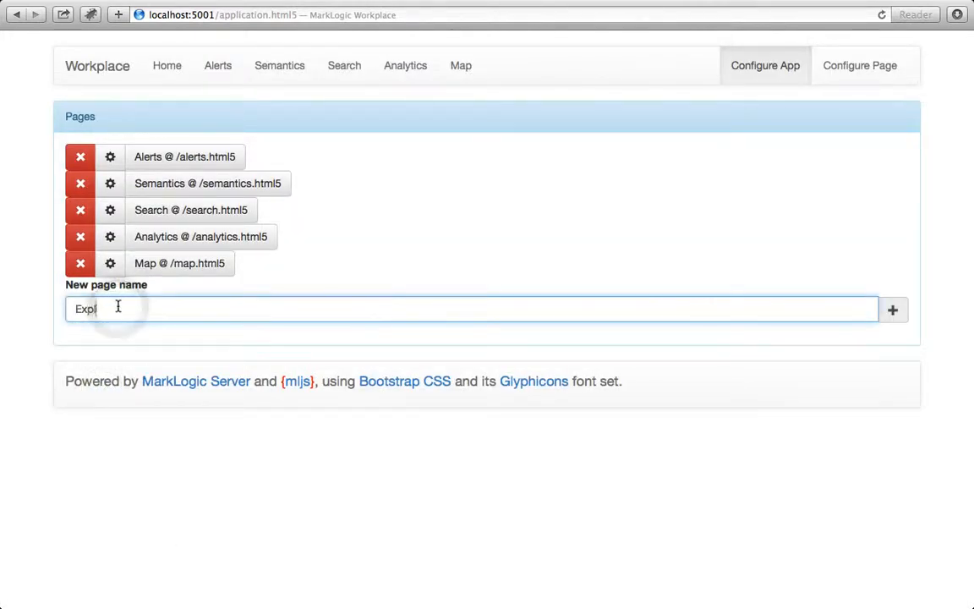
click(895, 310)
click(114, 292)
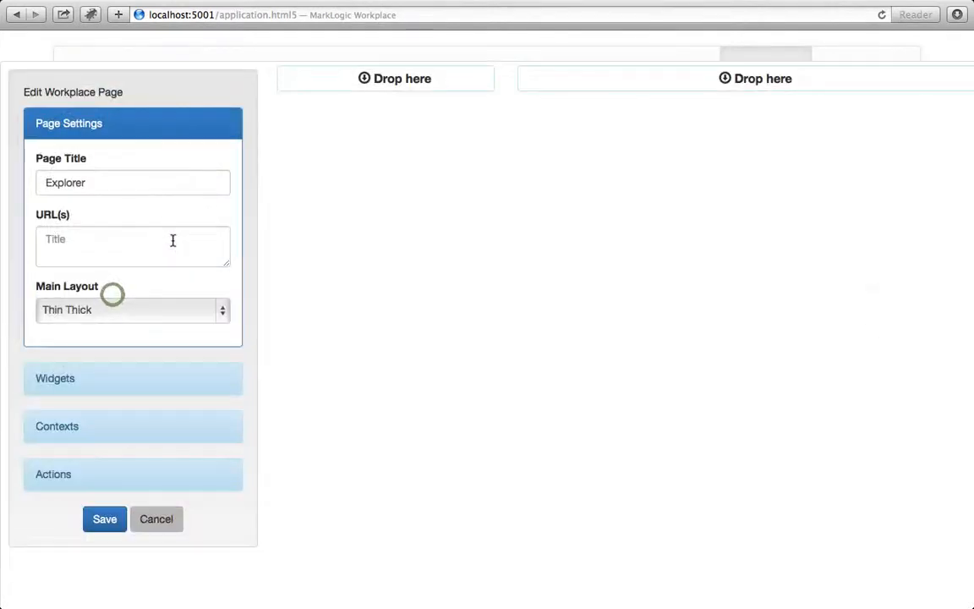
click(172, 240)
text(/explorer.html5)
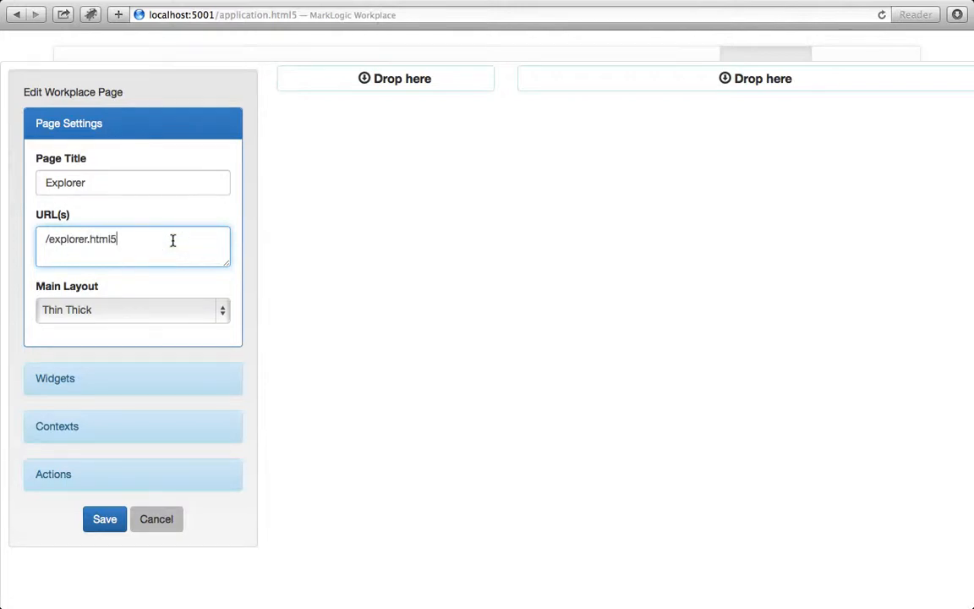
- Set the Explorer page's main layout to Column and add the Graph Explorer widget to it
click(98, 311)
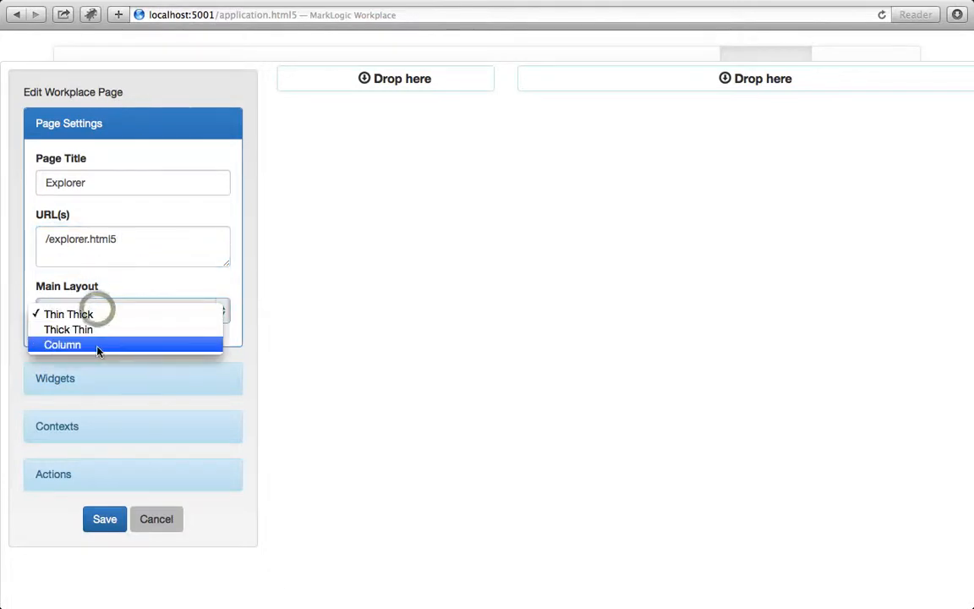
click(98, 347)
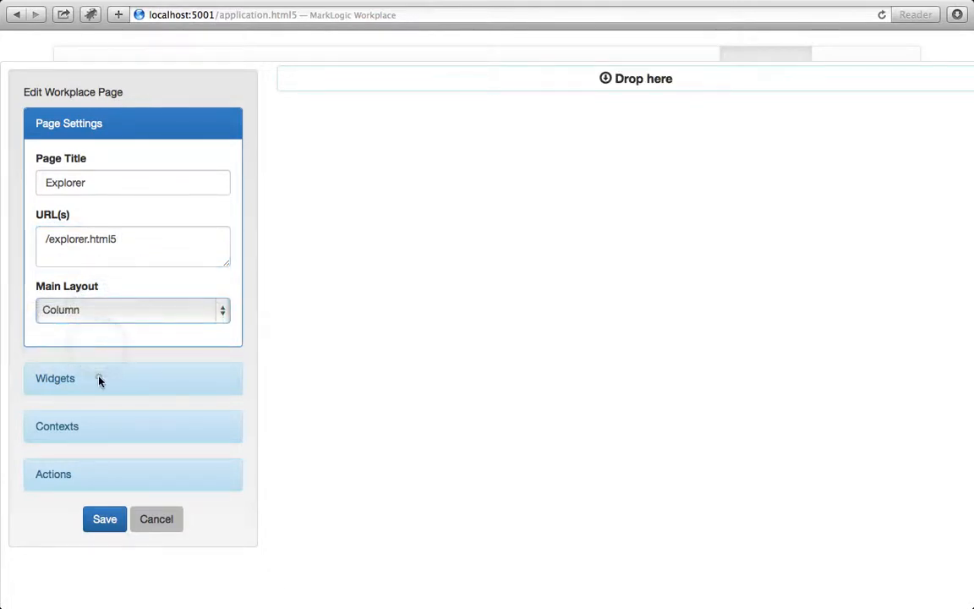
click(98, 380)
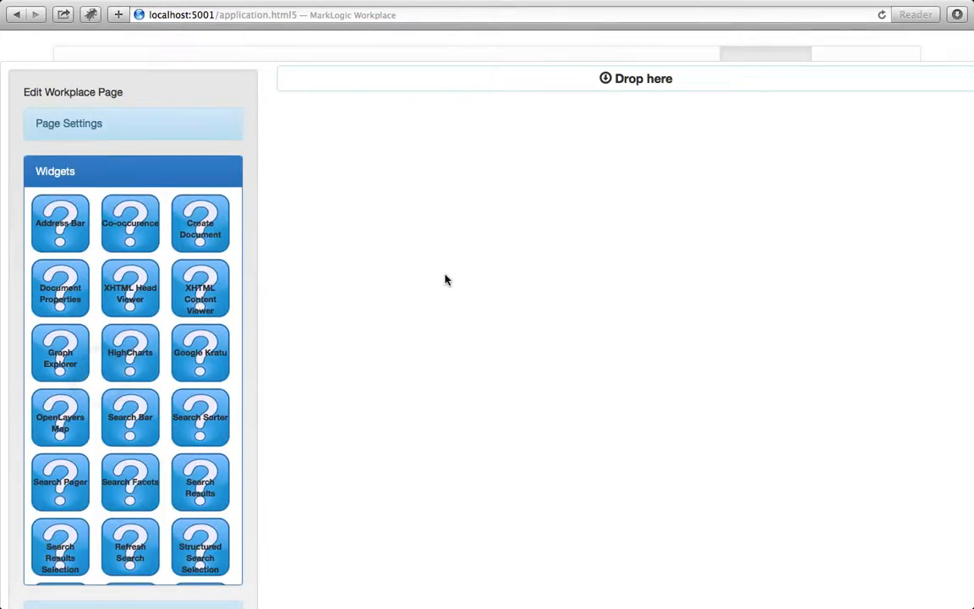
drag(51, 331, 522, 83)
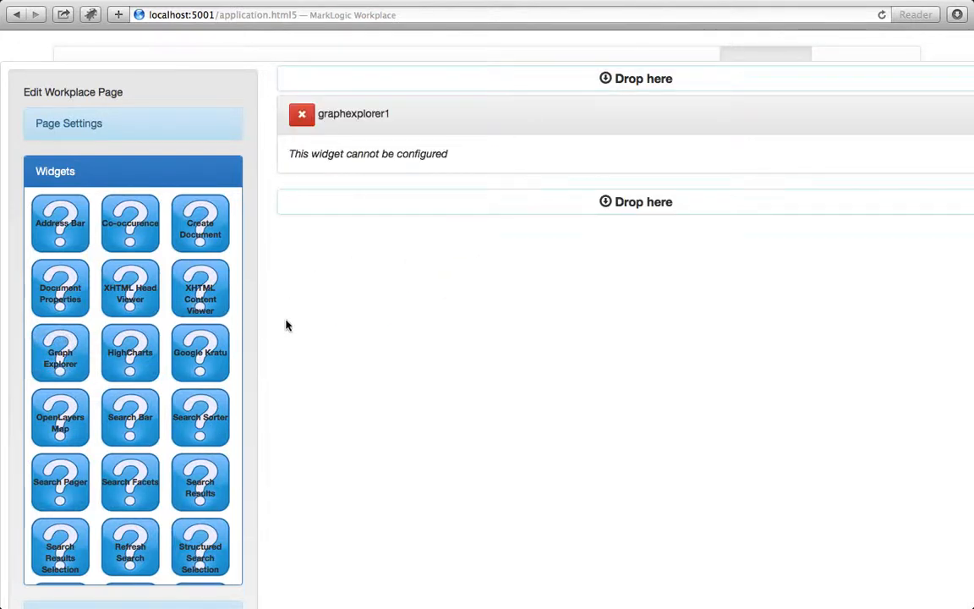
- Add a Search Context, a Semantic Context and a Document Context to the Explorer page
scroll(284, 365, down, 1)
scroll(284, 364, down, 3)
click(88, 491)
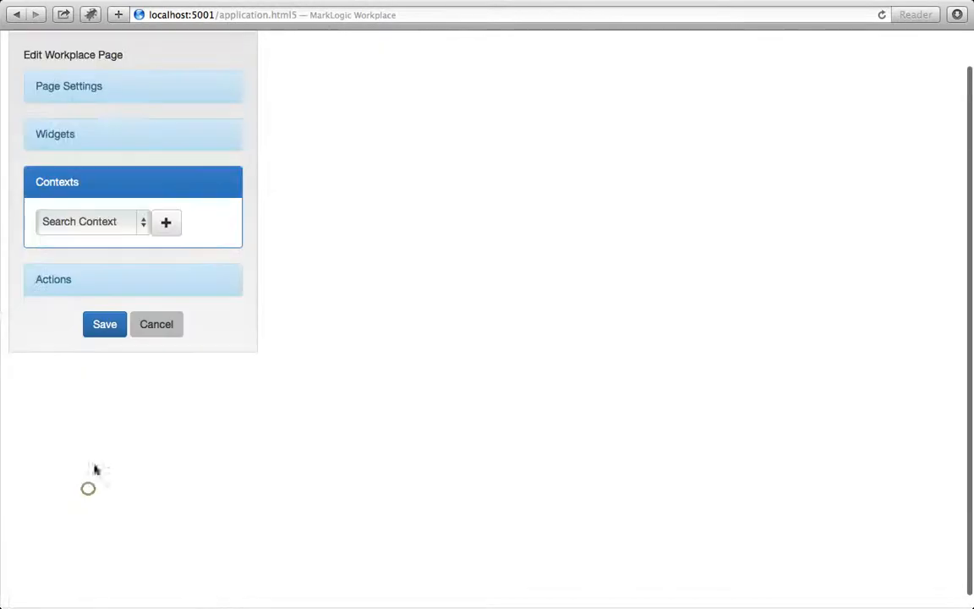
click(161, 225)
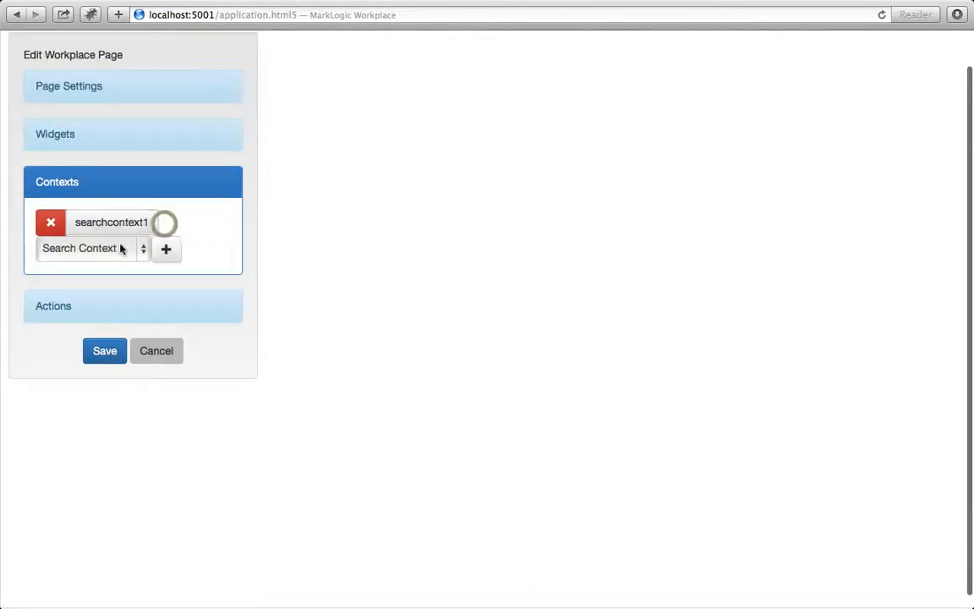
click(125, 248)
click(122, 267)
click(163, 254)
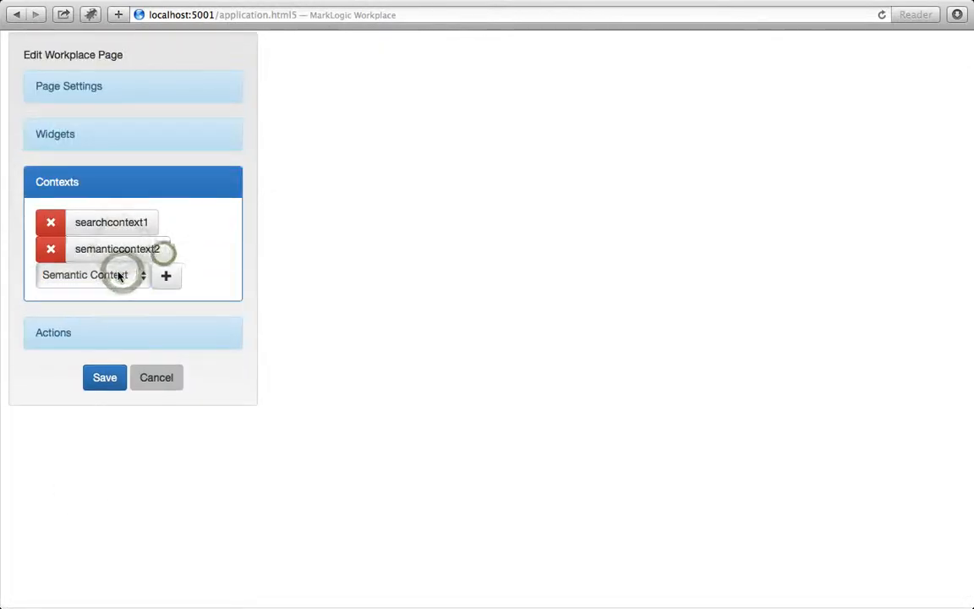
click(89, 275)
click(163, 281)
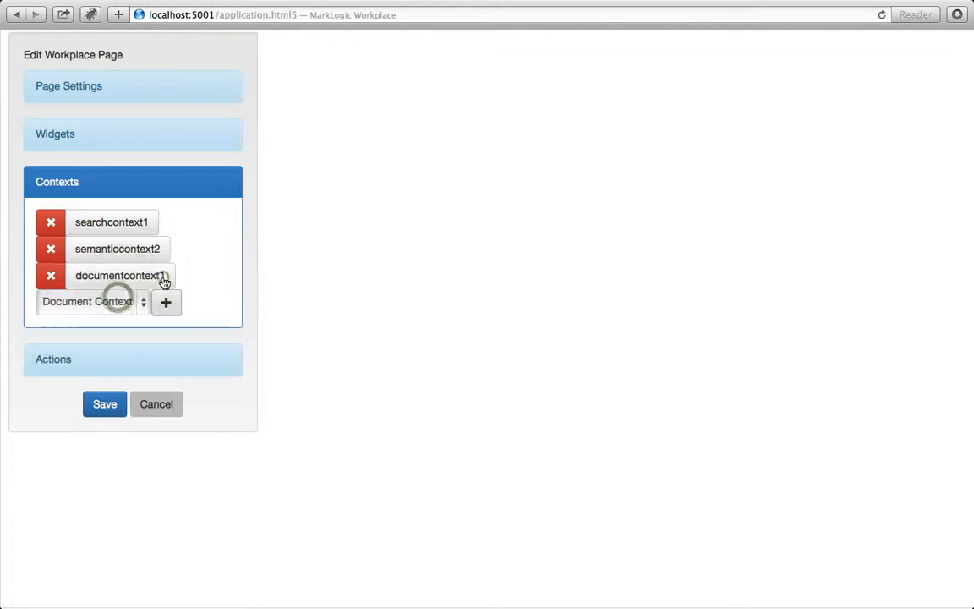
- Register the graphexplorer1 widget with searchcontext1, semanticcontext2 and documentcontext1, and save the Explorer page
click(119, 223)
scroll(418, 365, up, 2)
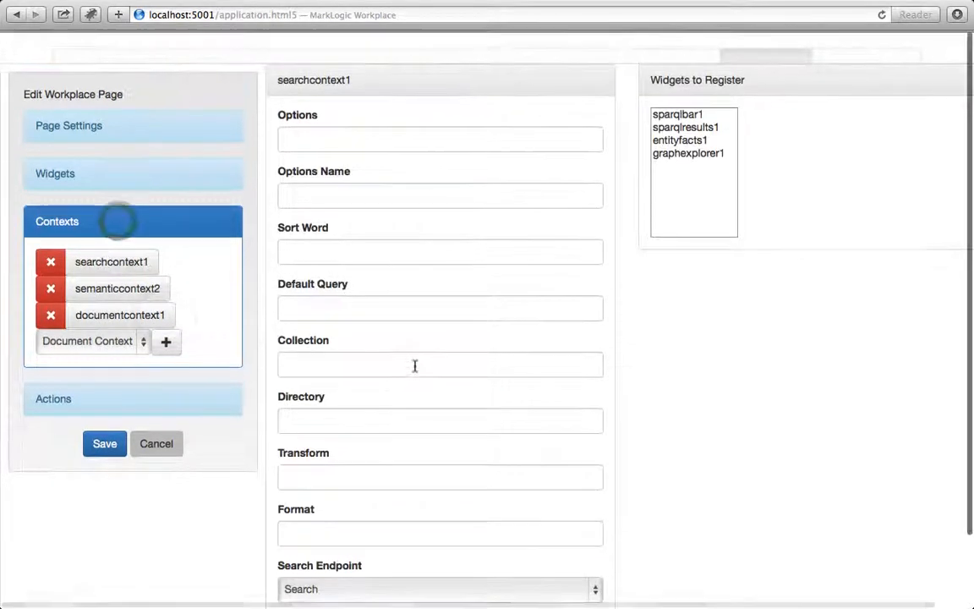
click(695, 115)
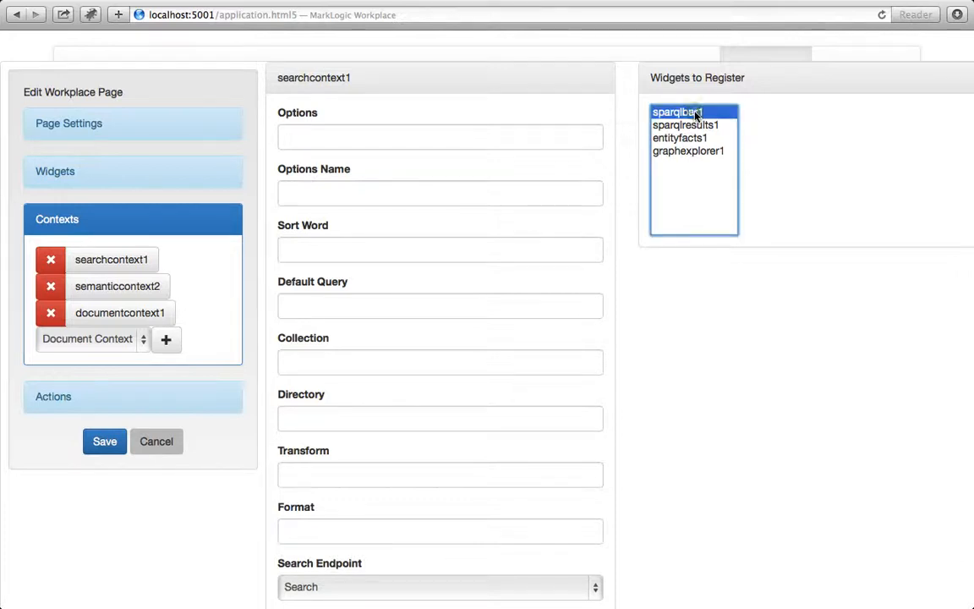
click(686, 152)
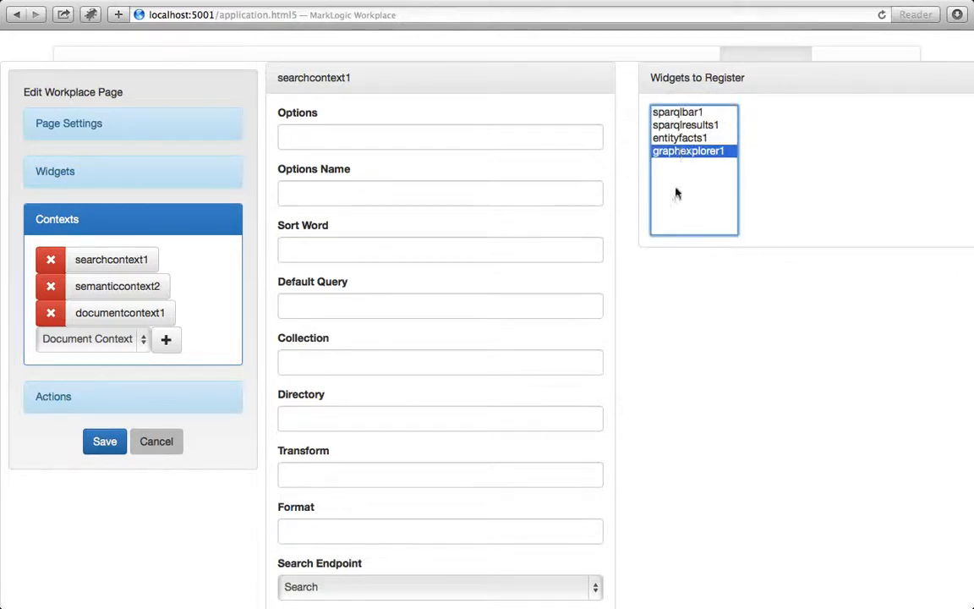
click(122, 288)
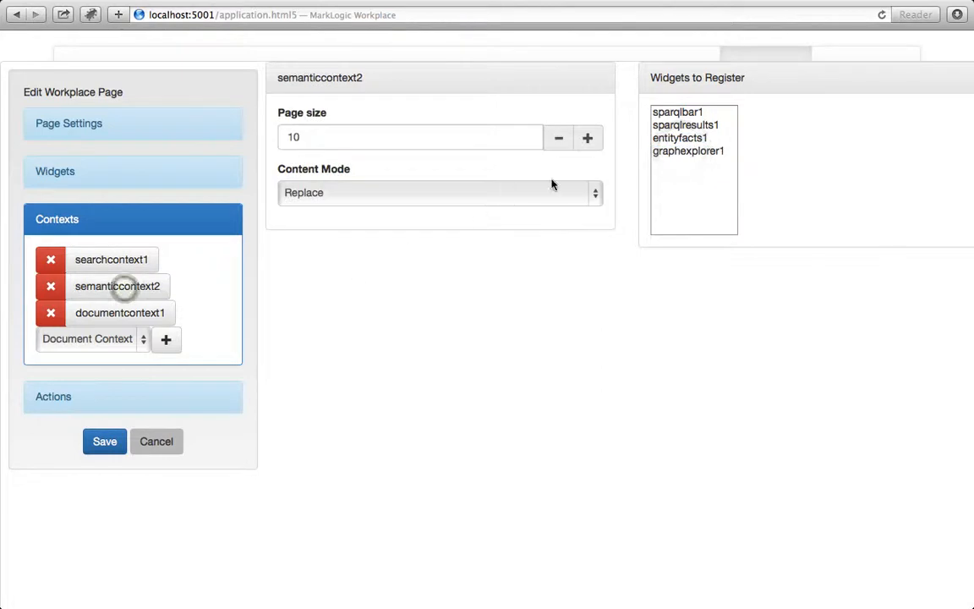
click(666, 152)
click(144, 314)
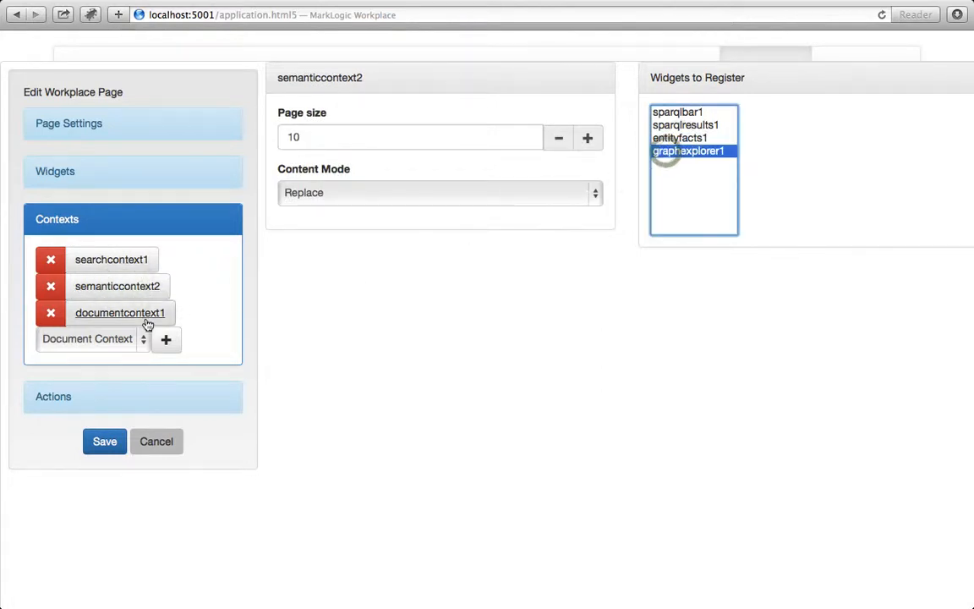
click(676, 152)
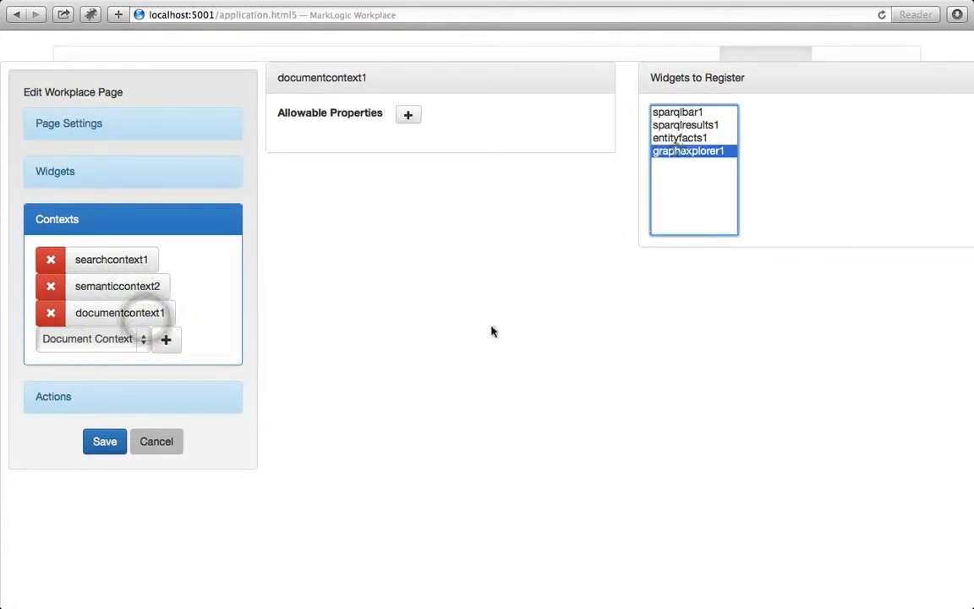
click(101, 448)
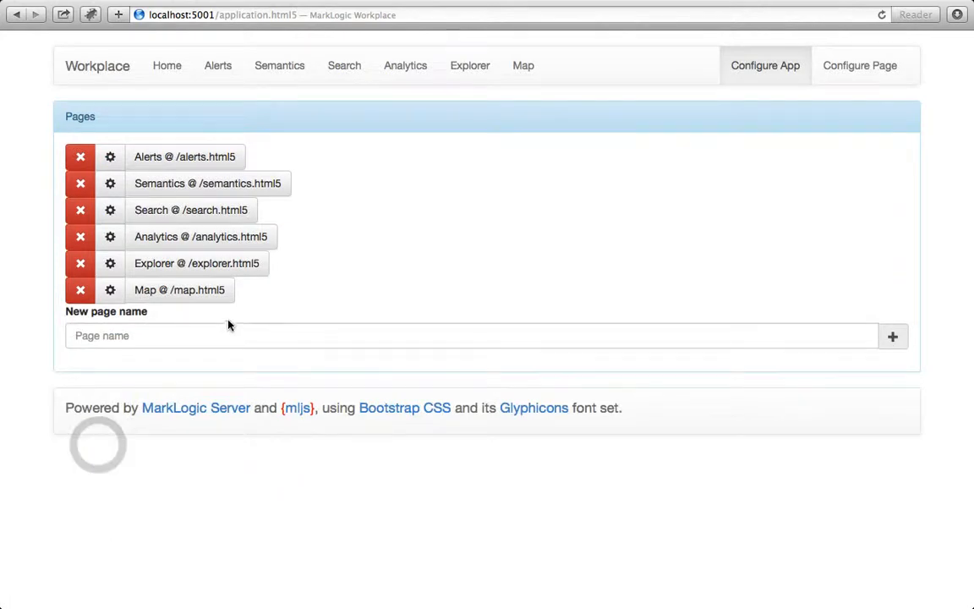
- Reopen the Explorer page's configuration, register only the first graphexplorer1 entry with each of its three contexts, and save the page
click(110, 263)
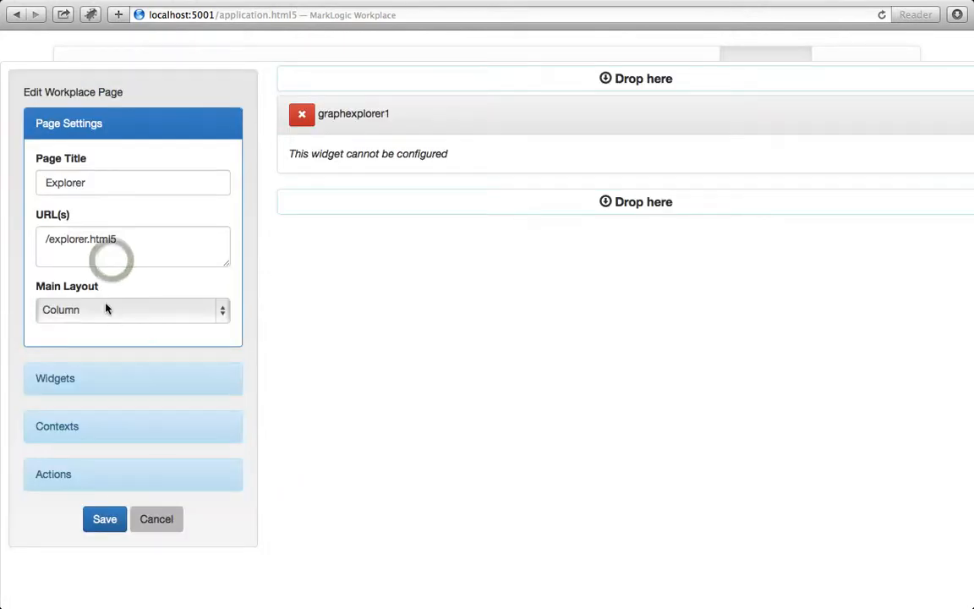
click(106, 426)
click(129, 262)
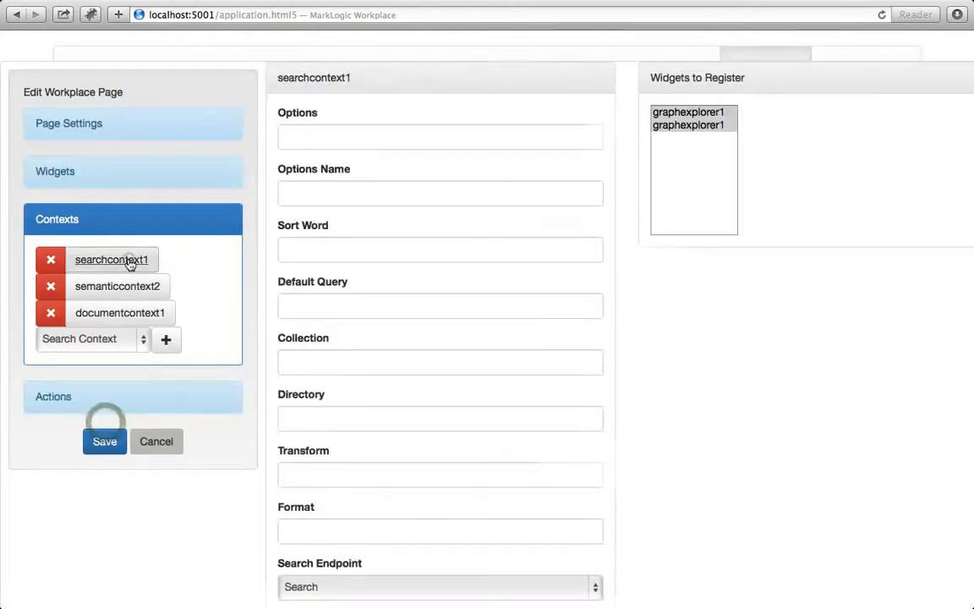
click(129, 293)
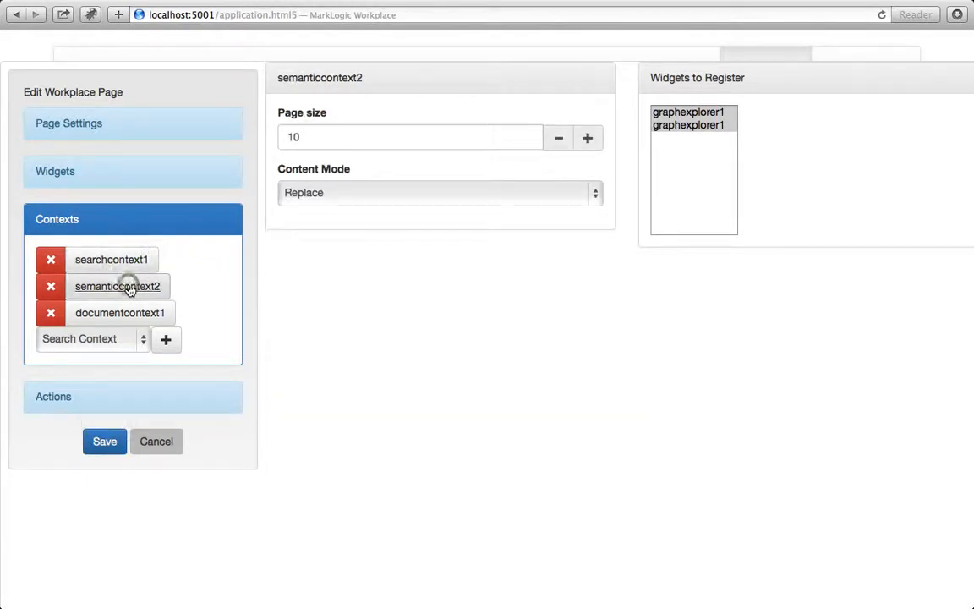
click(130, 316)
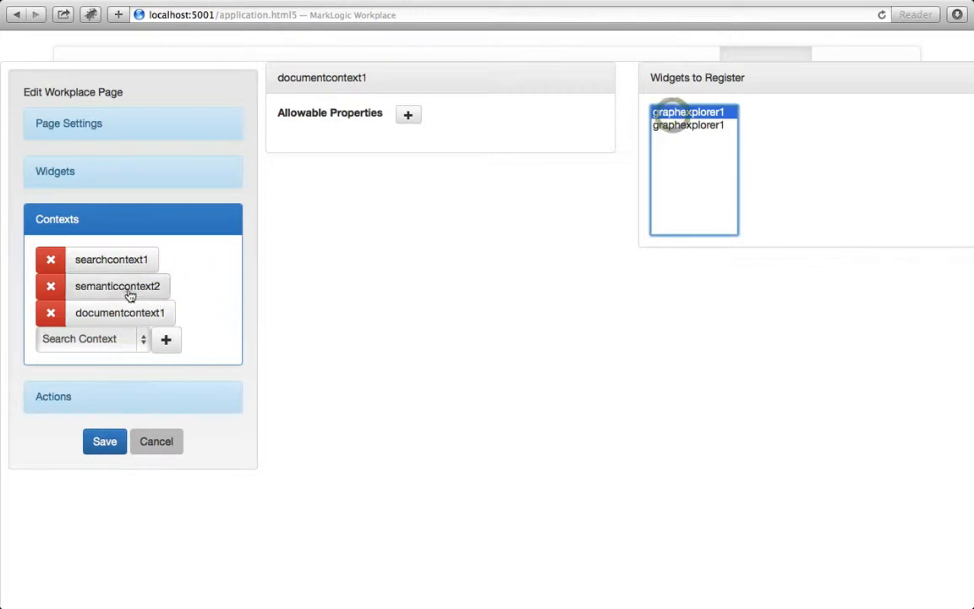
click(129, 287)
click(111, 259)
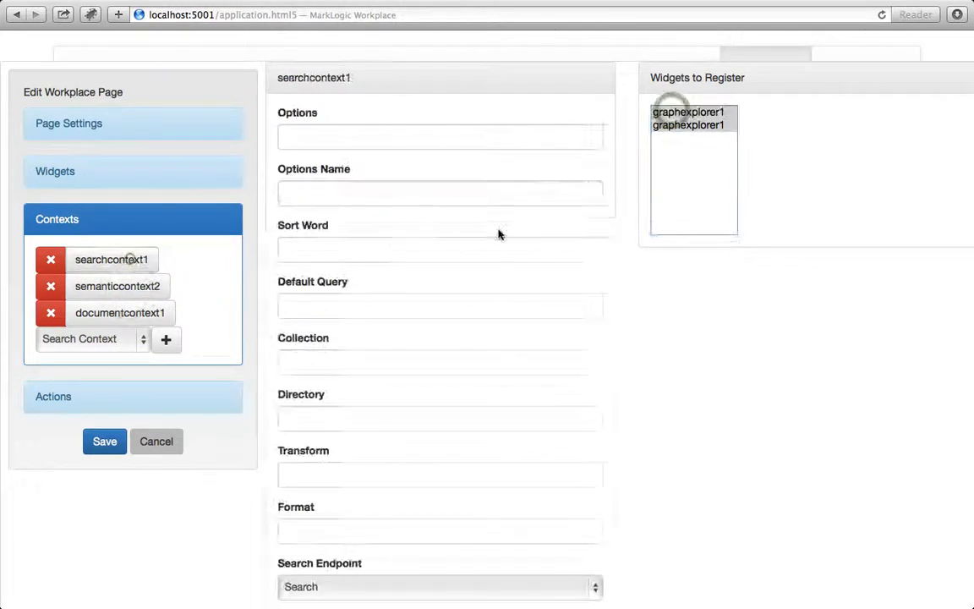
click(696, 112)
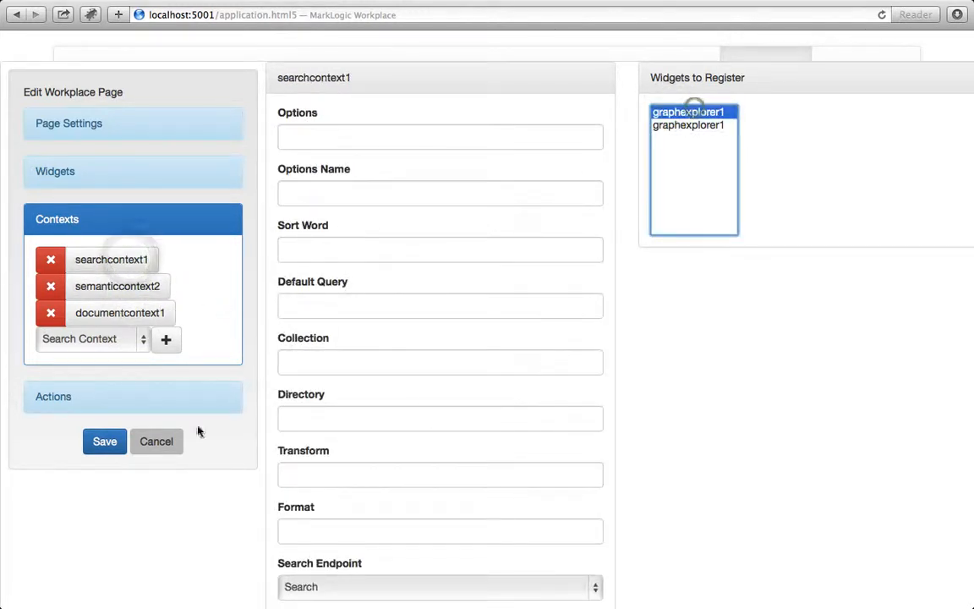
click(103, 437)
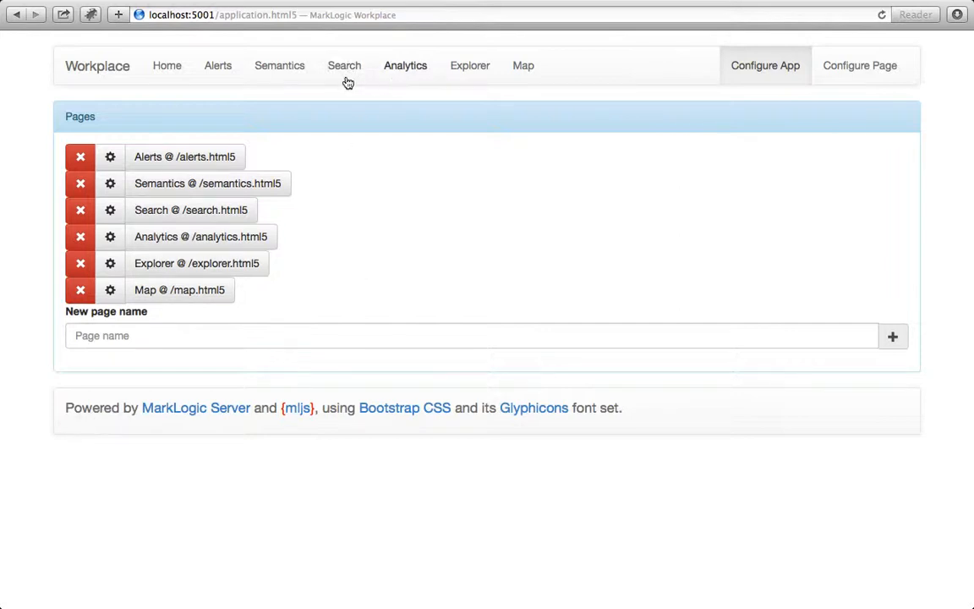
- Open the rebuilt Semantics page and show the entity facts for the third person in the search results
click(278, 67)
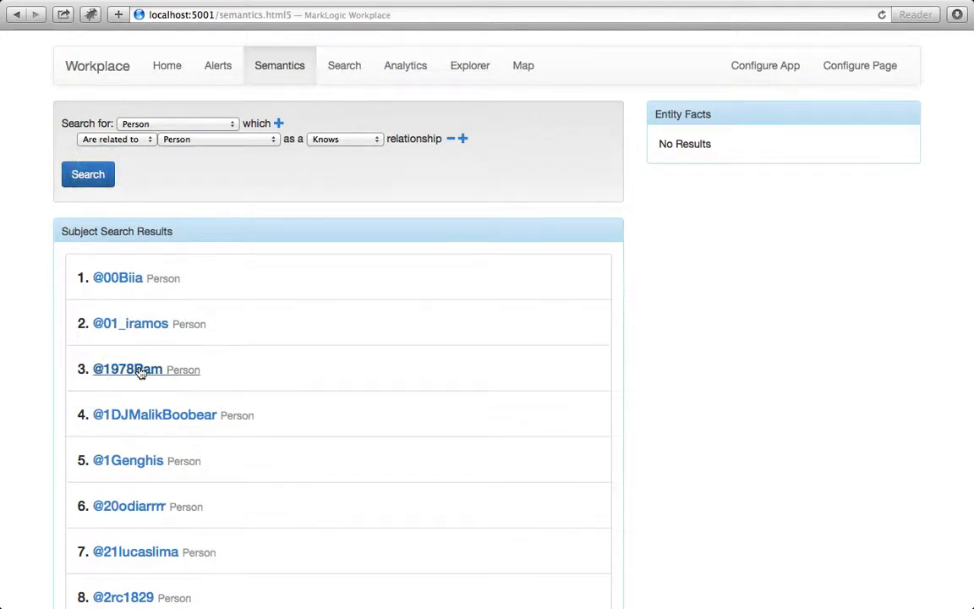
click(140, 368)
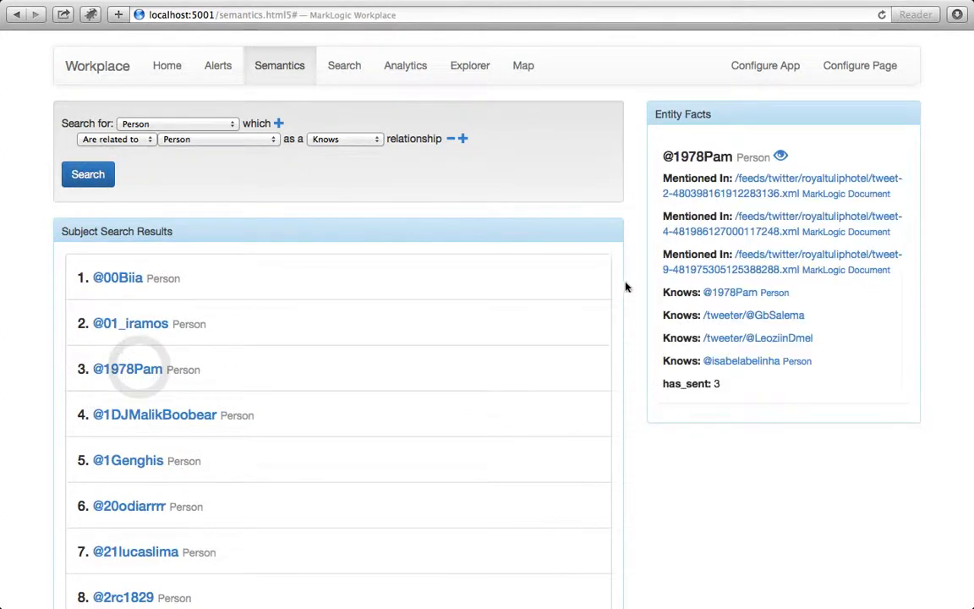
- Open the displayed person in the graph explorer and expand their first tweet, their last known person and that person's first tweet
click(781, 157)
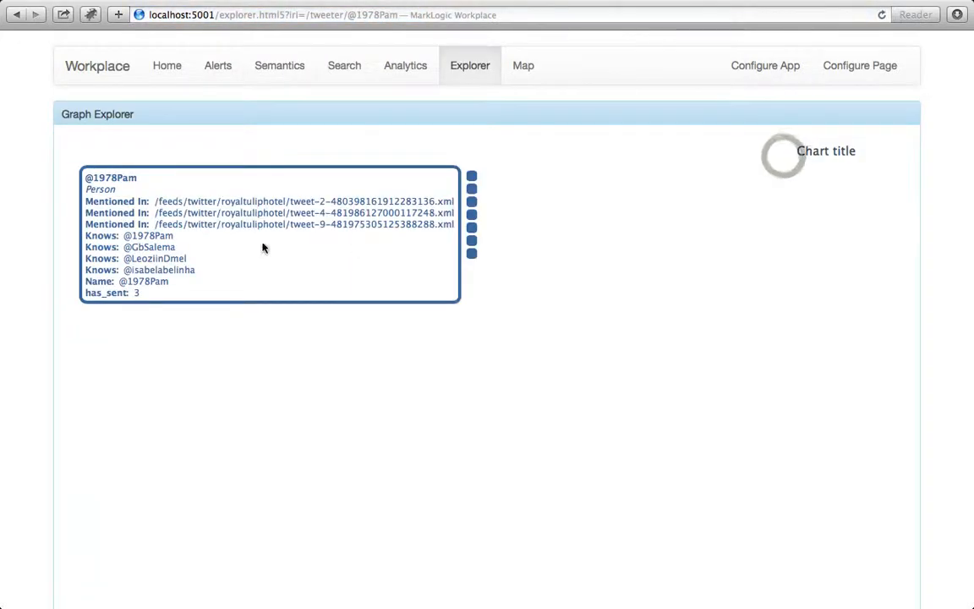
click(472, 176)
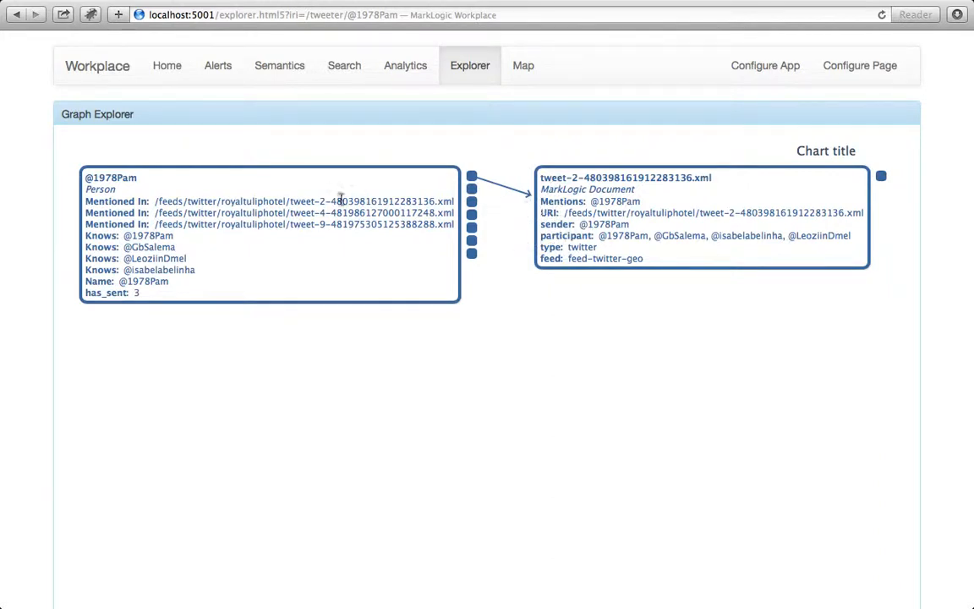
click(472, 254)
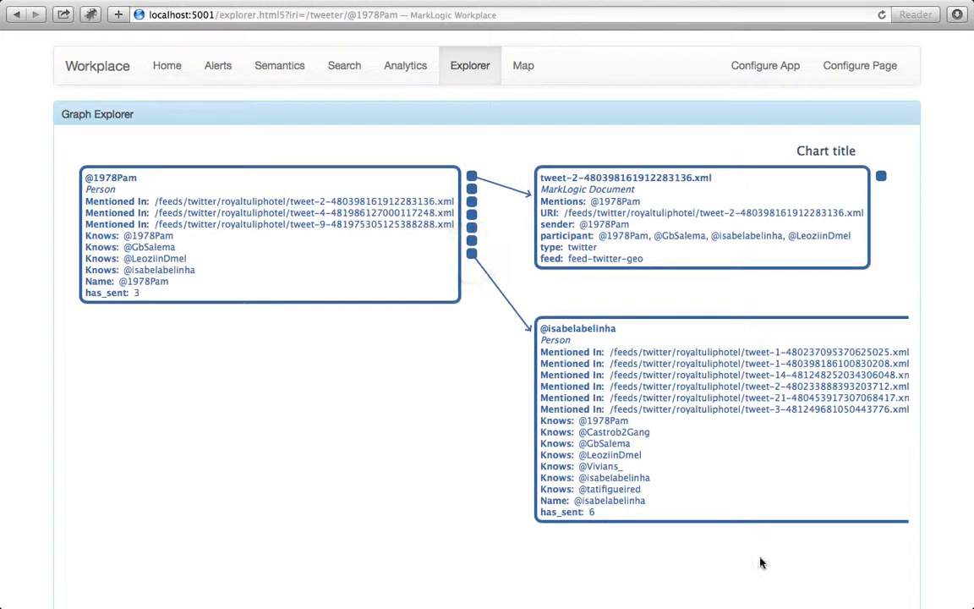
click(754, 328)
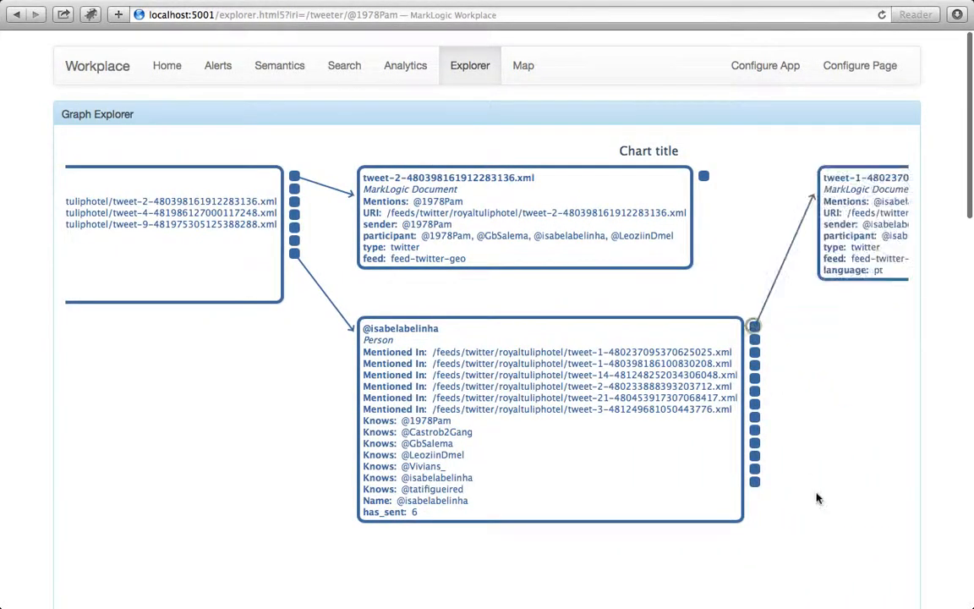
- Expand the starting person's second-to-last connection in the graph and trace both of that contact's Knows relationships
scroll(816, 498, left, 5)
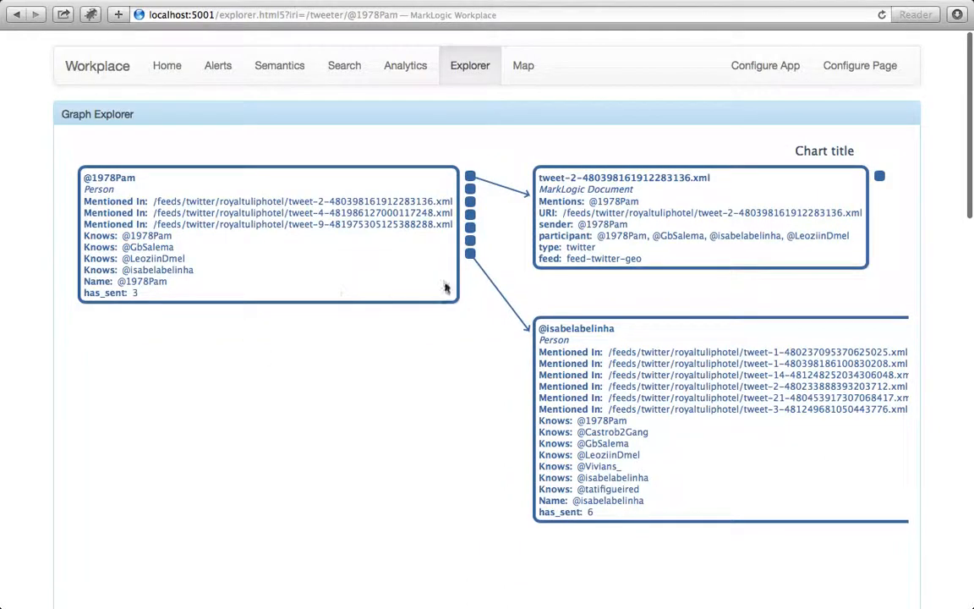
click(472, 242)
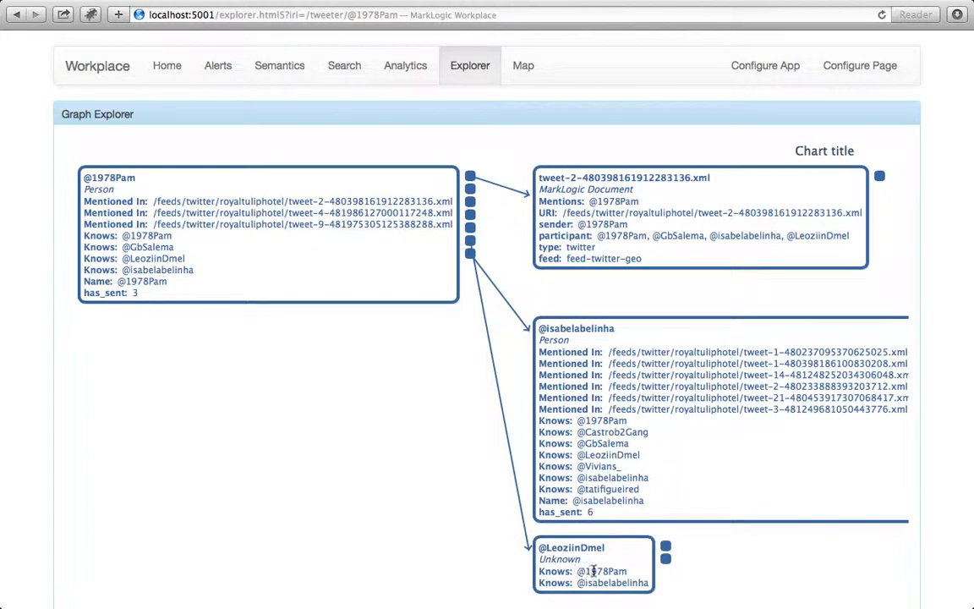
click(665, 546)
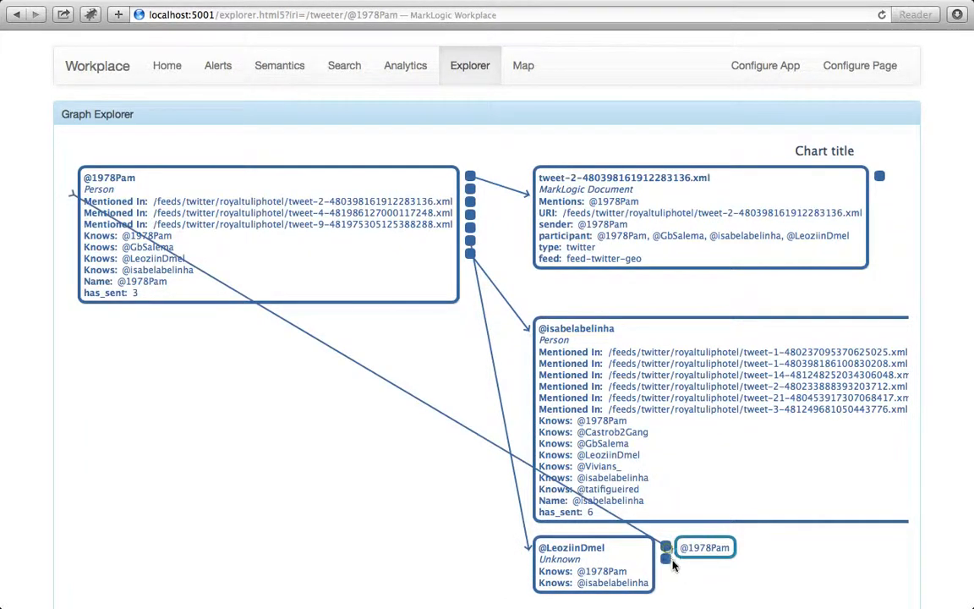
click(666, 557)
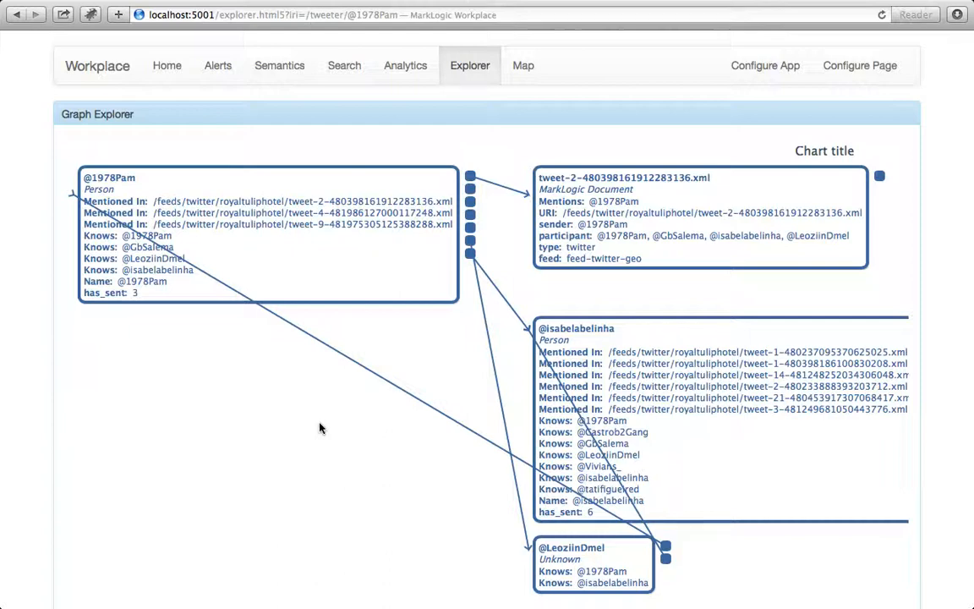
- Review the subject types offered by the Semantics page's search, leaving Person selected, and return to the home page
click(273, 75)
click(211, 126)
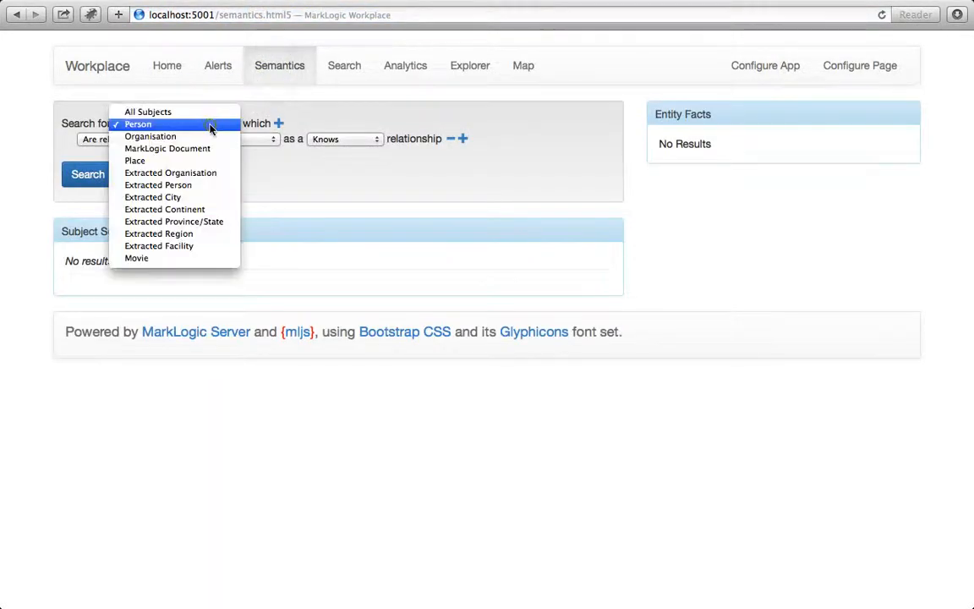
click(311, 210)
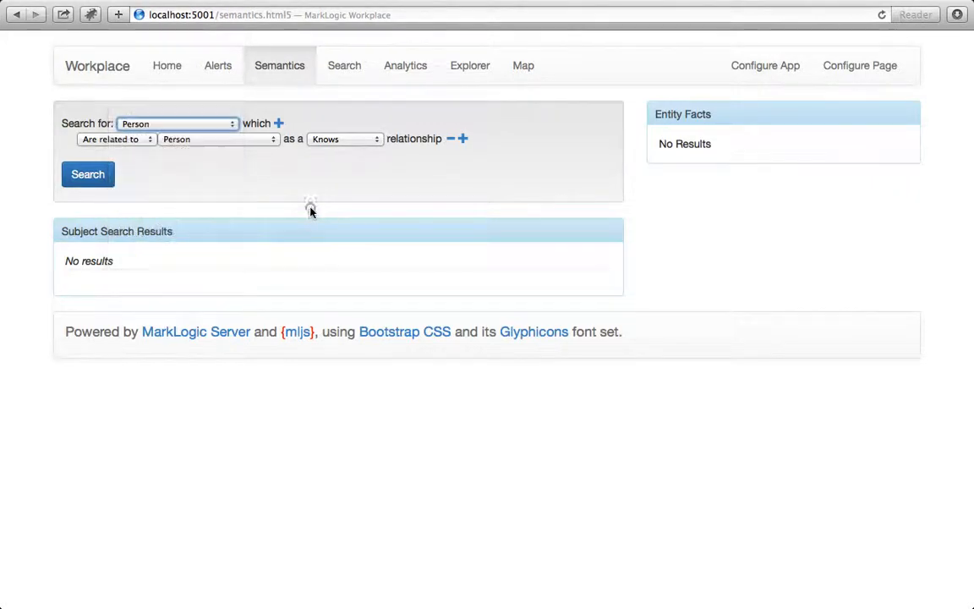
click(216, 191)
click(384, 176)
click(479, 188)
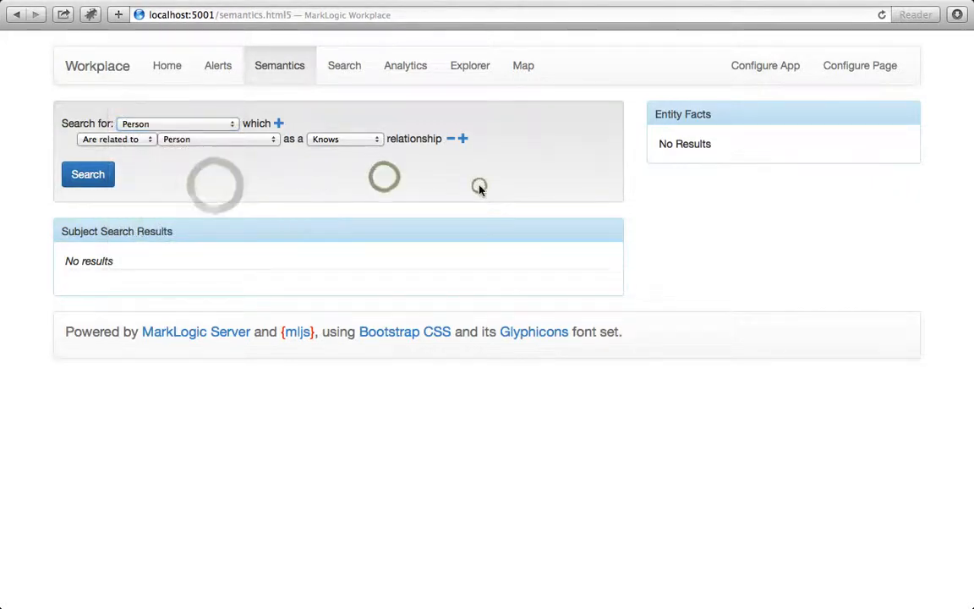
click(92, 67)
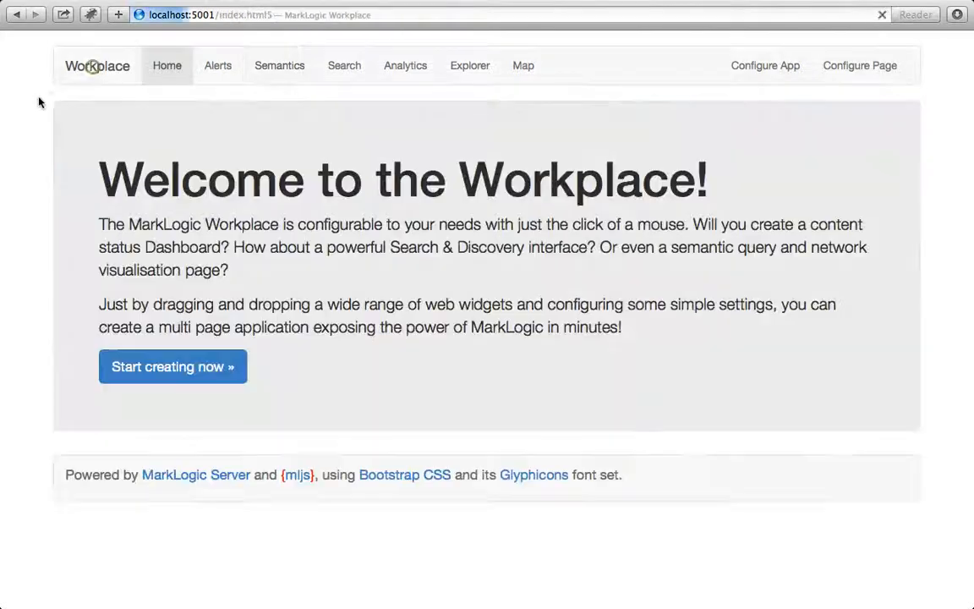